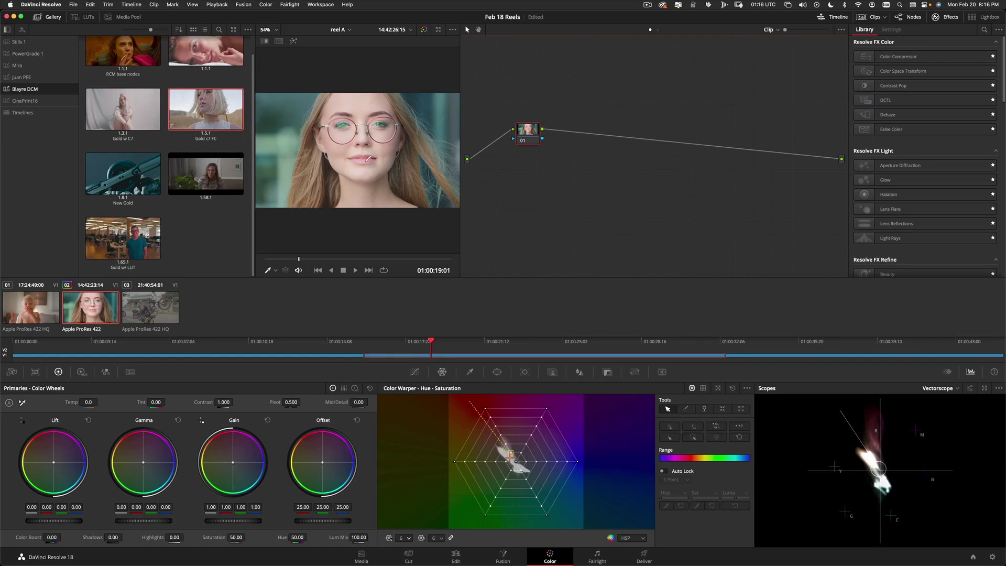
Step: Scrub and play the portrait clip, stopping on frame 01:00:22:15
left_click_drag(298, 259, 438, 270)
key("space")
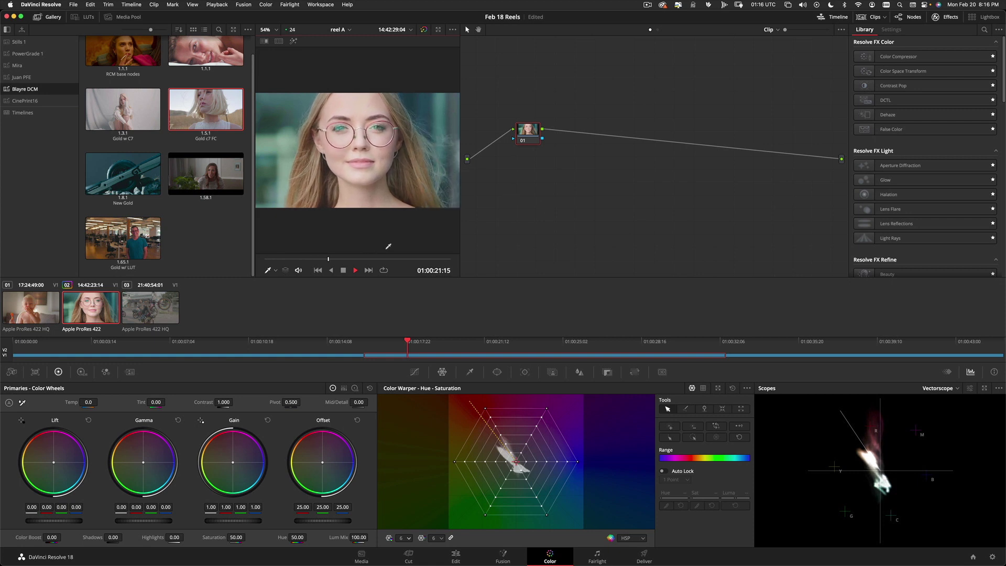
key("space")
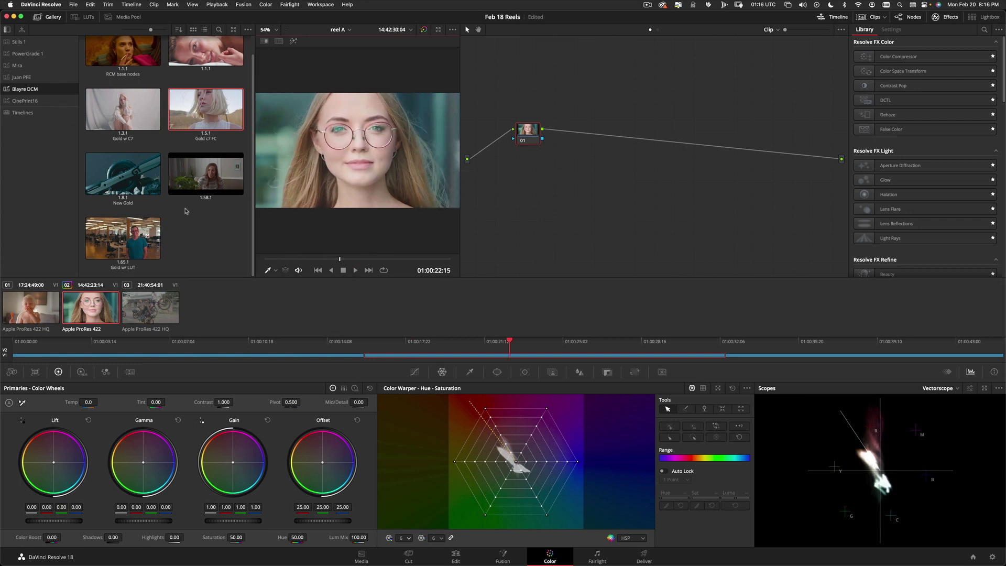
Step: Apply the 1.5.1 gallery still's grade to the portrait clip, creating the 24-node tree
right_click(198, 112)
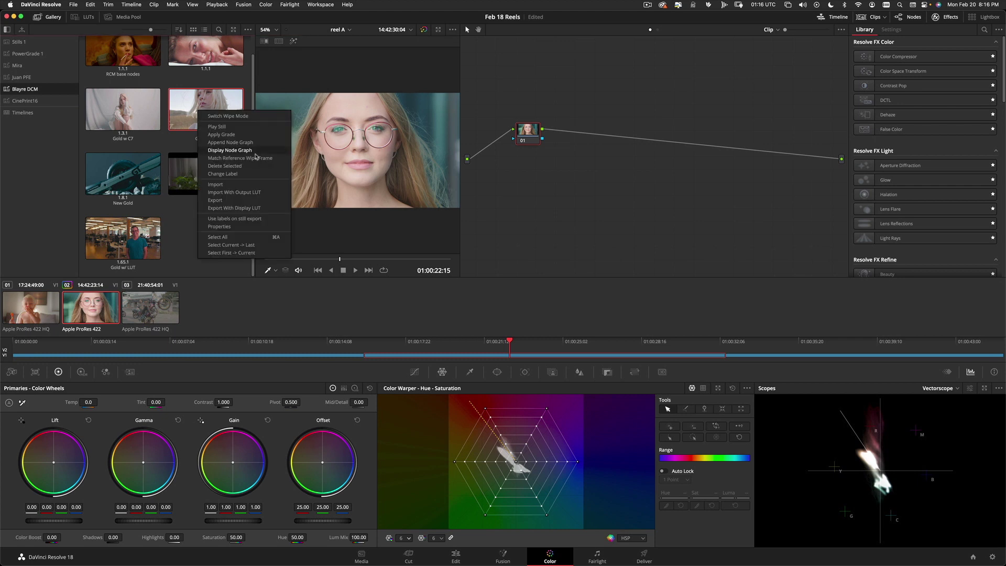
left_click(228, 136)
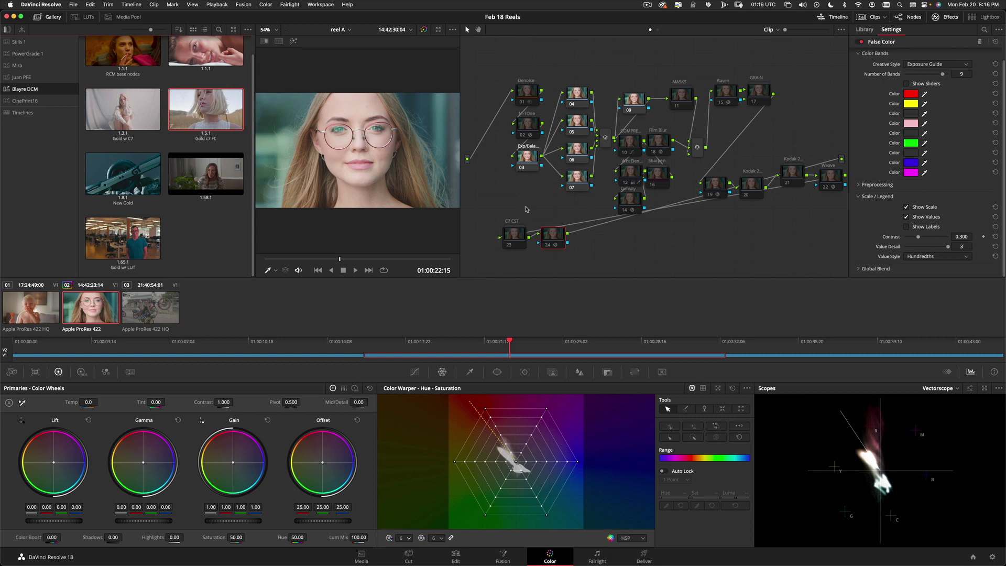
left_click(529, 163)
left_click(532, 127)
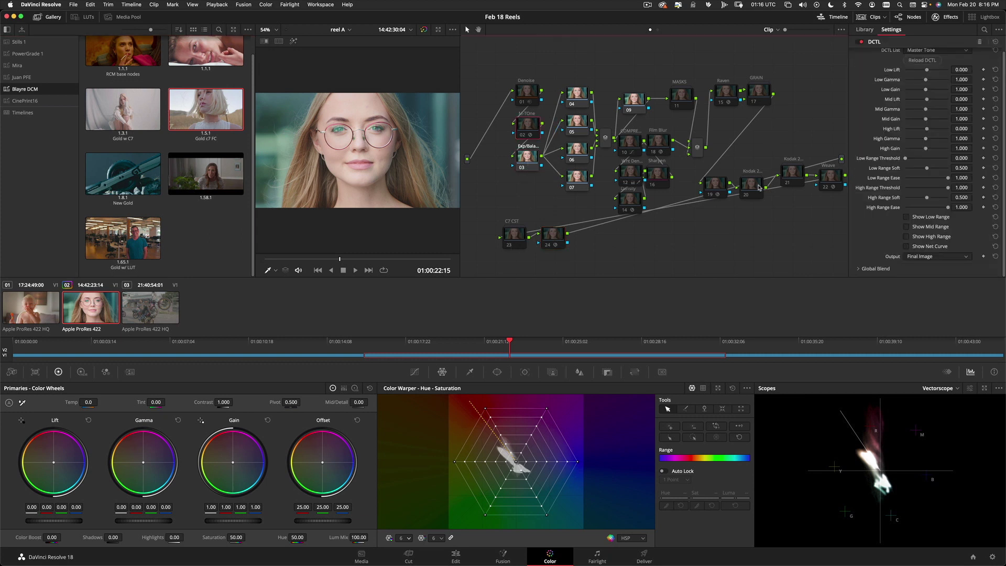
Step: Enable the Master Tone DCTL on node 20
left_click(752, 189)
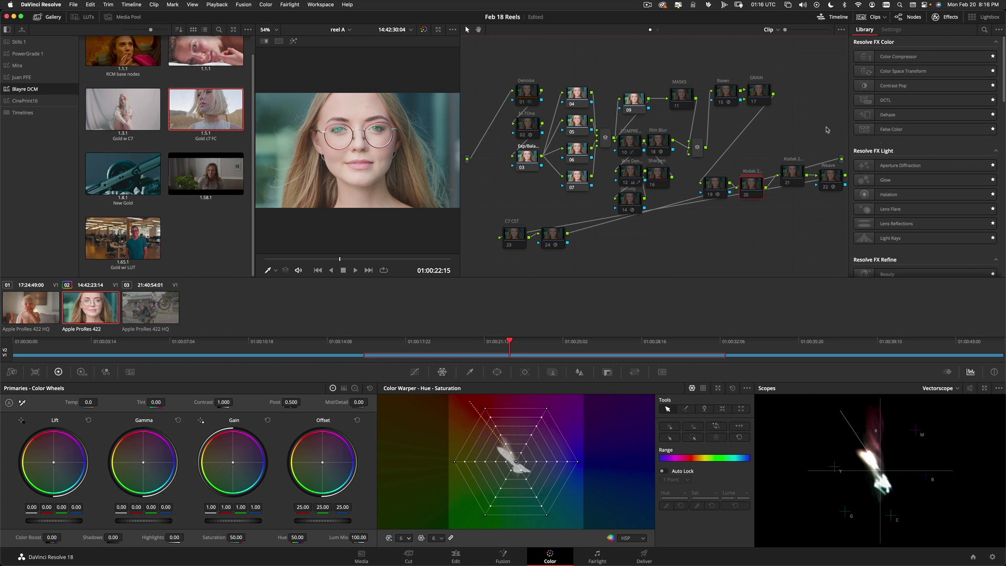
key("super+d")
left_click(528, 158)
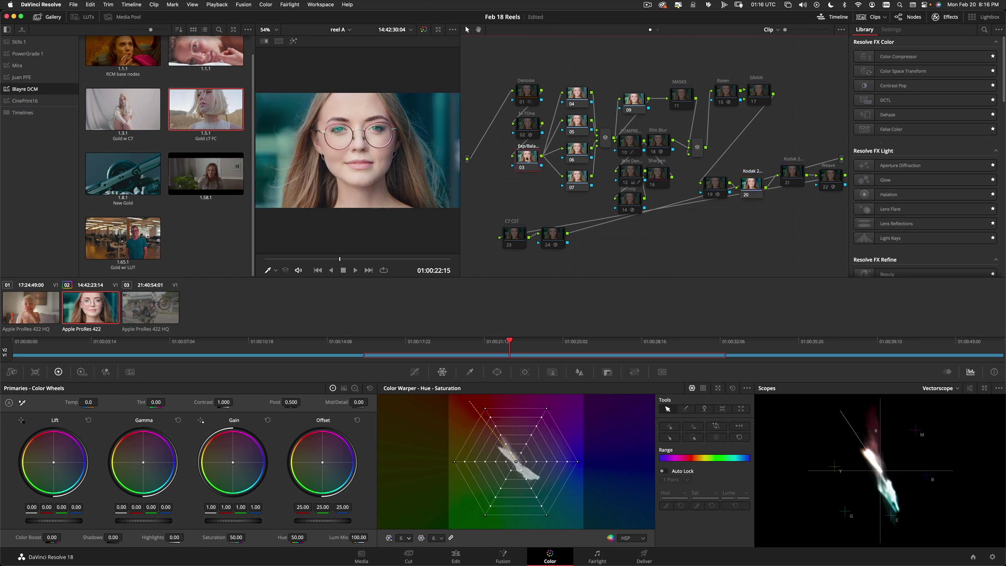
Step: Lower node 03's Offset to 9.00, toggling node 20 off to compare the look
key("KP_Subtract")
key("KP_Subtract")
key("KP_Subtract")
key("KP_Subtract")
key("KP_Subtract")
key("KP_Subtract")
key("KP_Subtract")
key("KP_Subtract")
key("KP_Subtract")
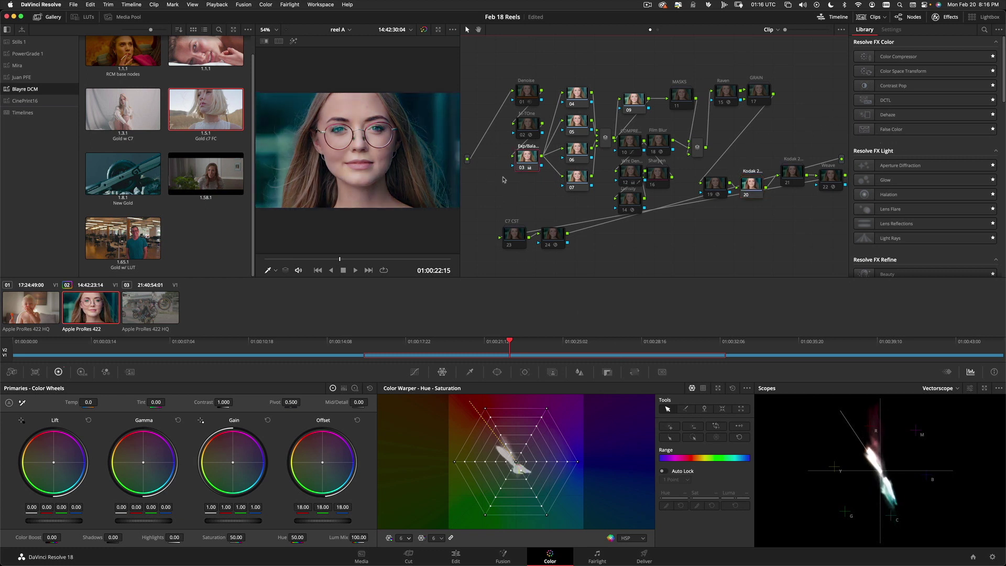
key("KP_Subtract")
key("KP_Subtract")
key("KP_Subtract")
key("KP_Subtract")
key("KP_Subtract")
key("KP_Subtract")
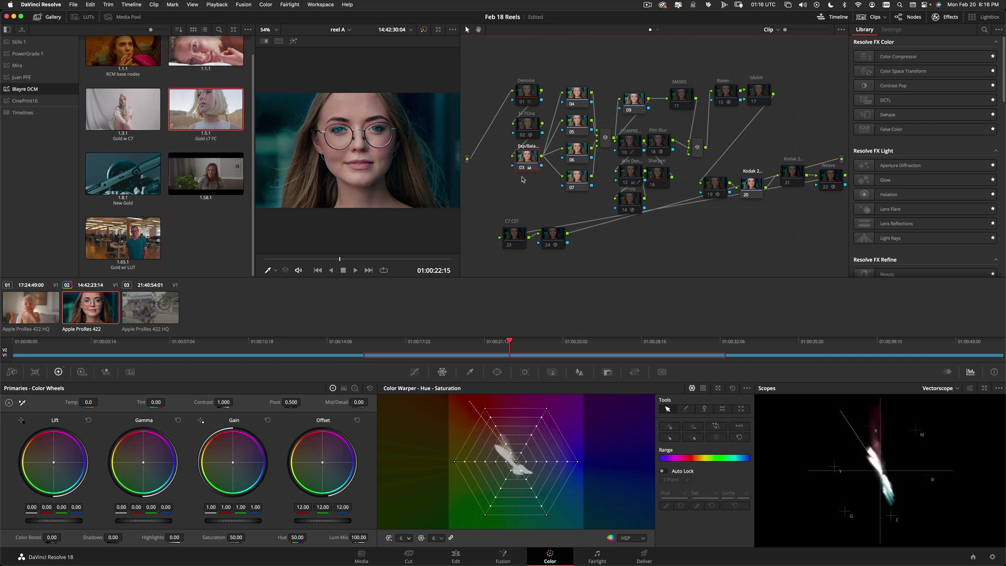
left_click(751, 188)
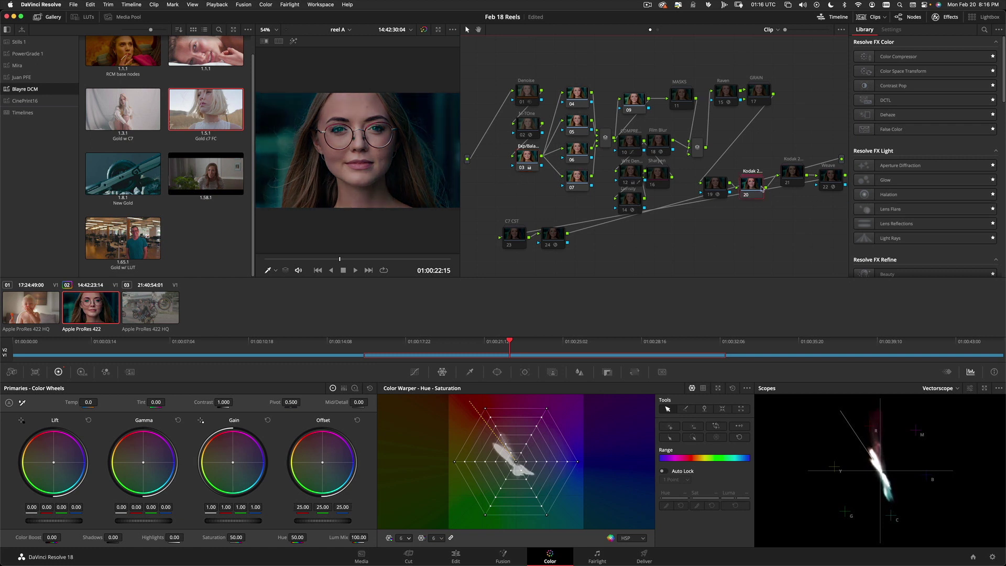
key("super+d")
left_click(531, 154)
key("KP_Add")
key("KP_Add")
key("KP_Add")
key("KP_Add")
key("KP_Add")
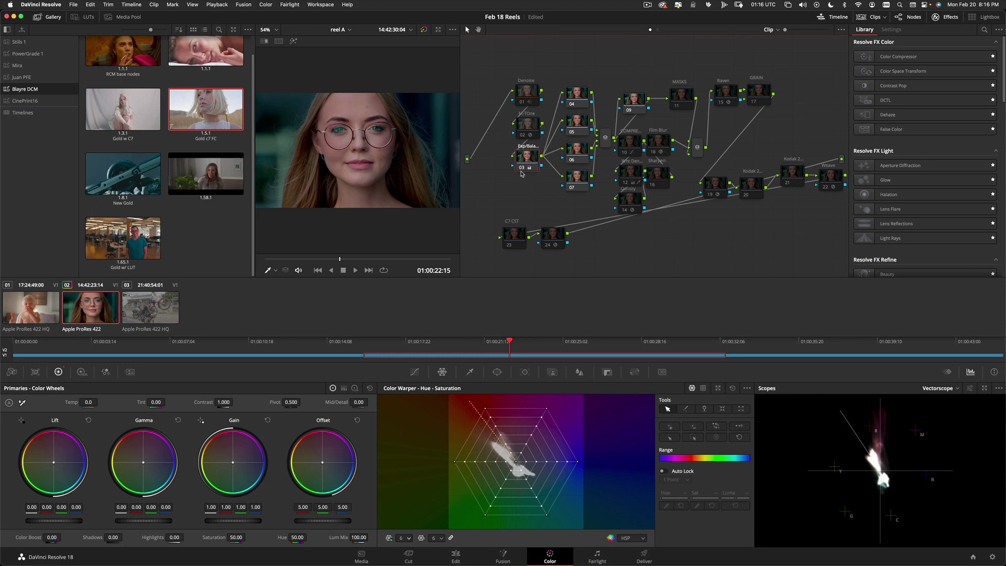
key("KP_Subtract")
key("KP_Subtract")
key("KP_Subtract")
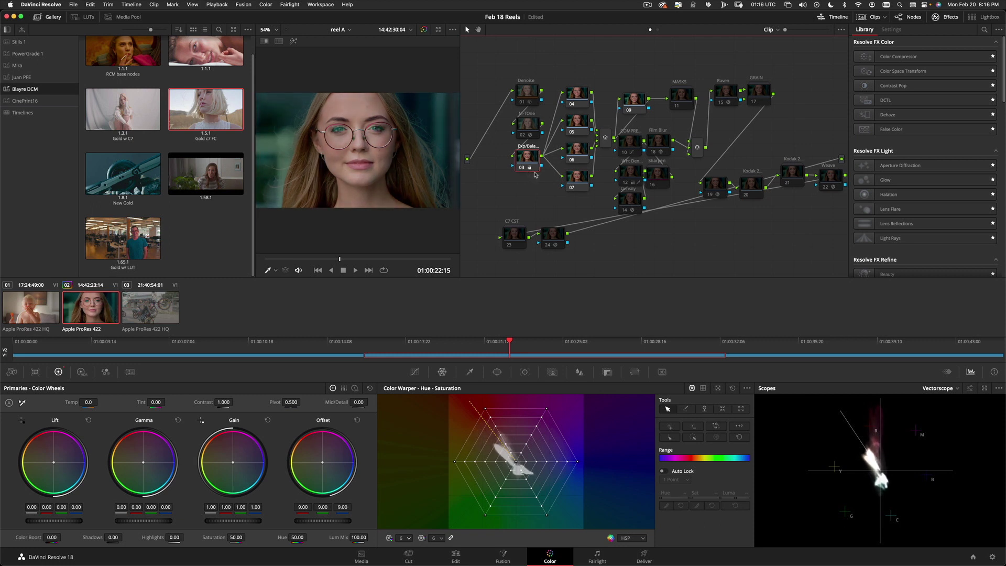
key("super+z")
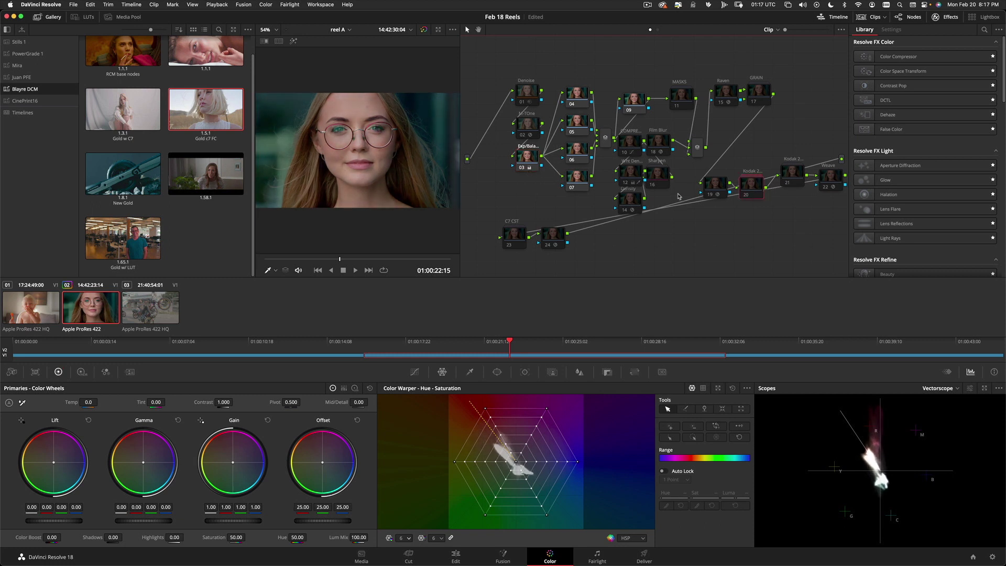
key("super+shift+z")
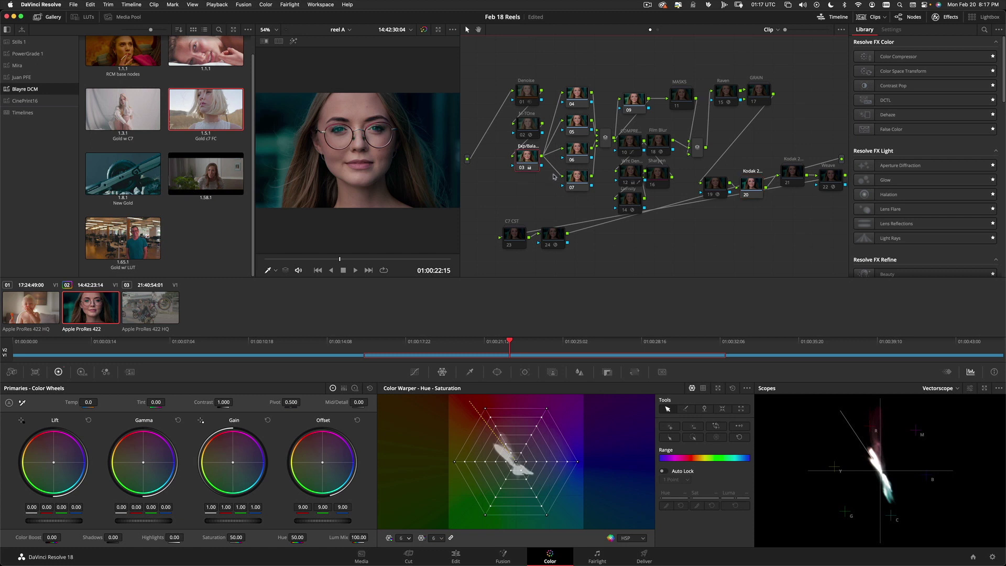
Step: Switch the viewer picker to qualifier sampling and raise node 03's Saturation to 60.20
left_click(275, 271)
left_click(286, 292)
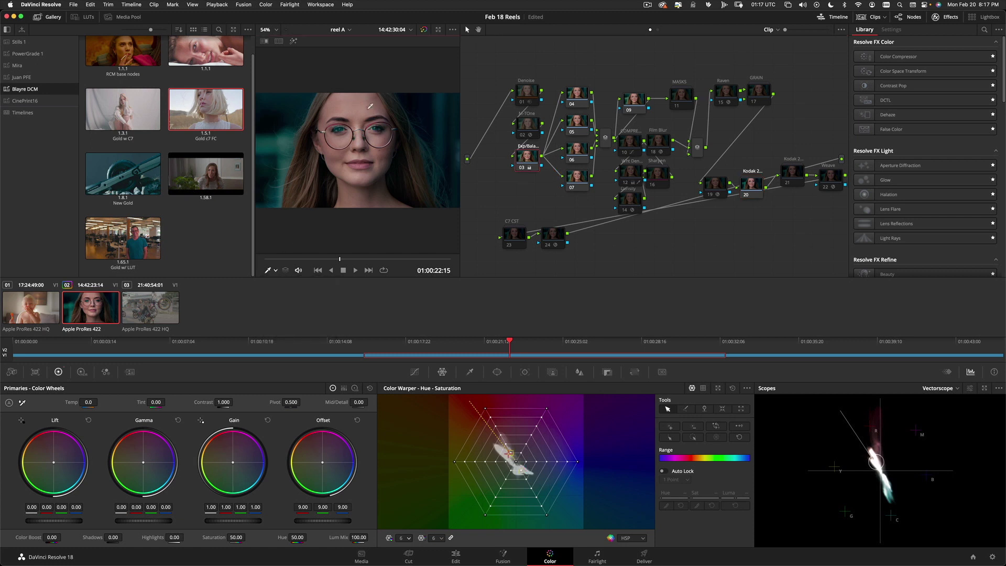
left_click(581, 174)
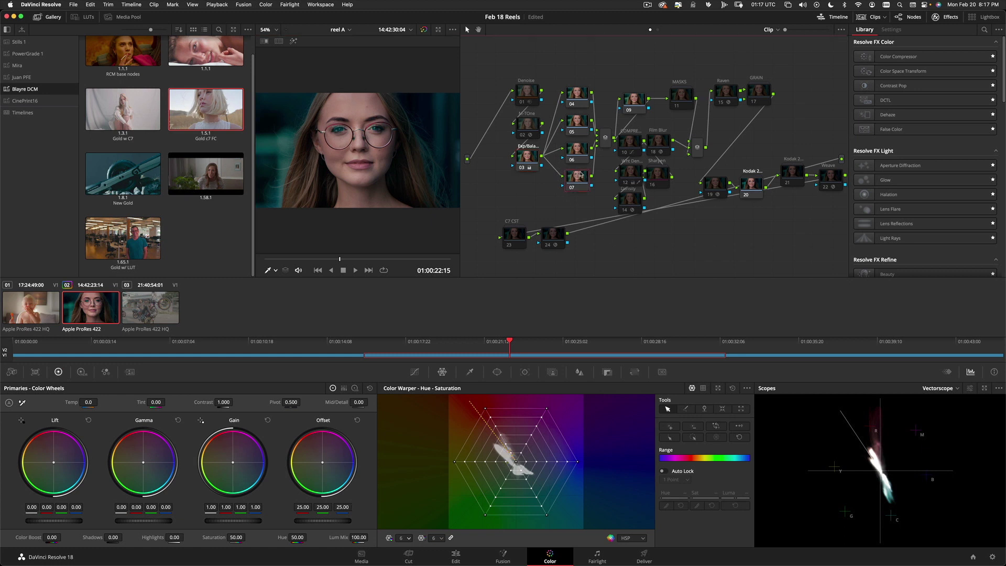
left_click(534, 157)
left_click_drag(236, 537, 253, 539)
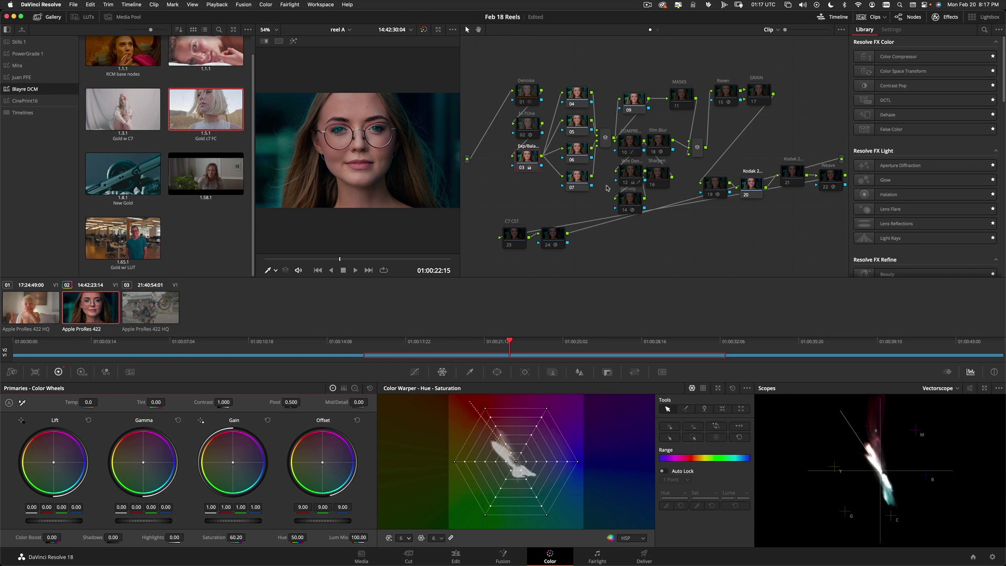
left_click(574, 178)
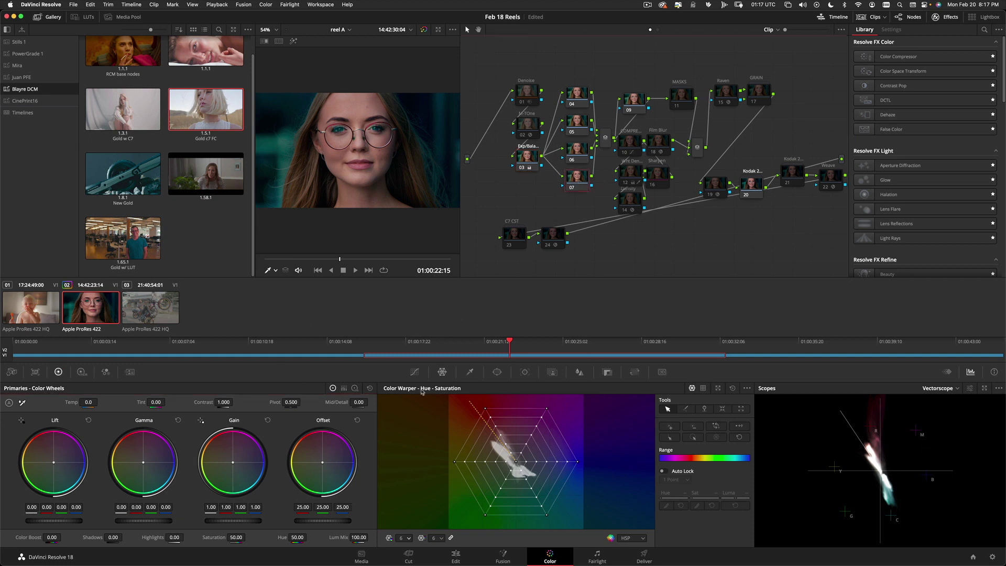
Step: Change the Color Warper grid divisions and drag mesh points to shift the skin hues
left_click(404, 537)
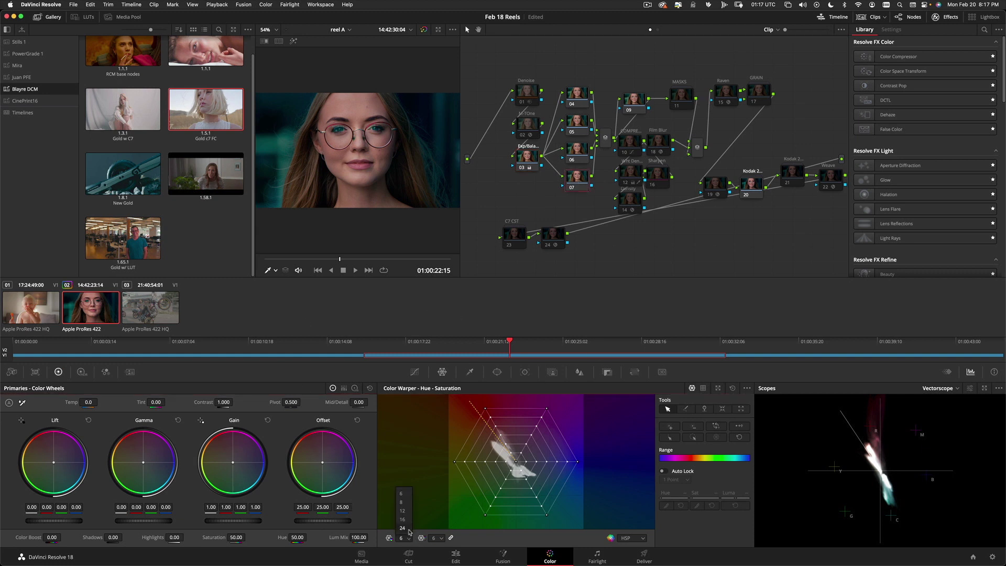
left_click(404, 494)
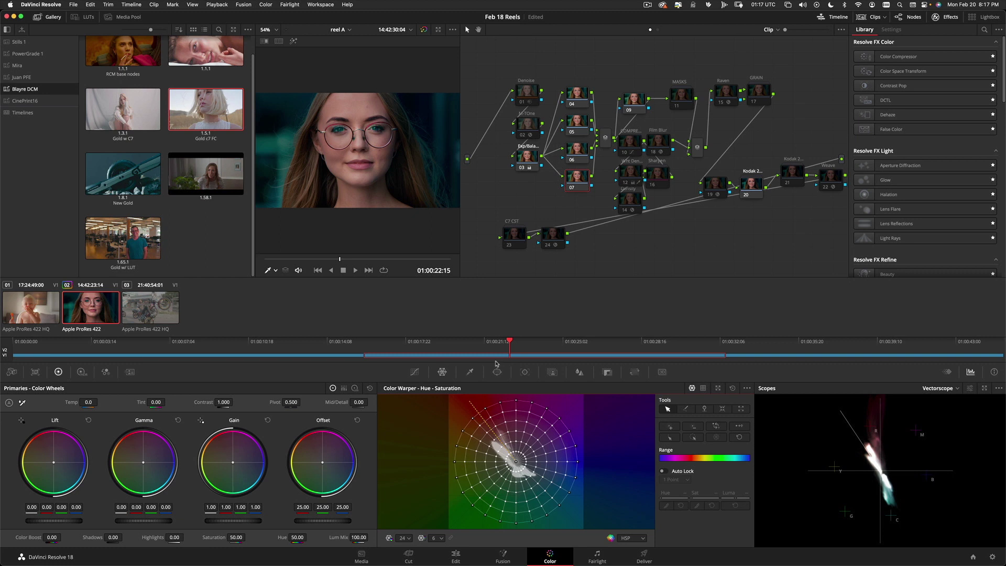
left_click_drag(483, 414, 477, 420)
left_click(476, 420)
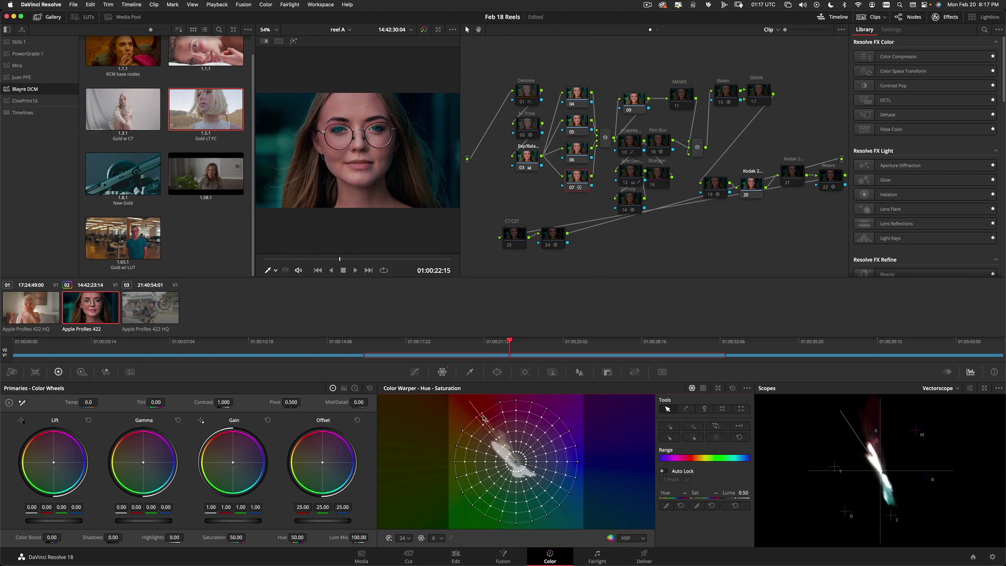
left_click_drag(479, 415, 469, 410)
Step: Re-enable node 07's warp and save the project
key("super+d")
key("super+s")
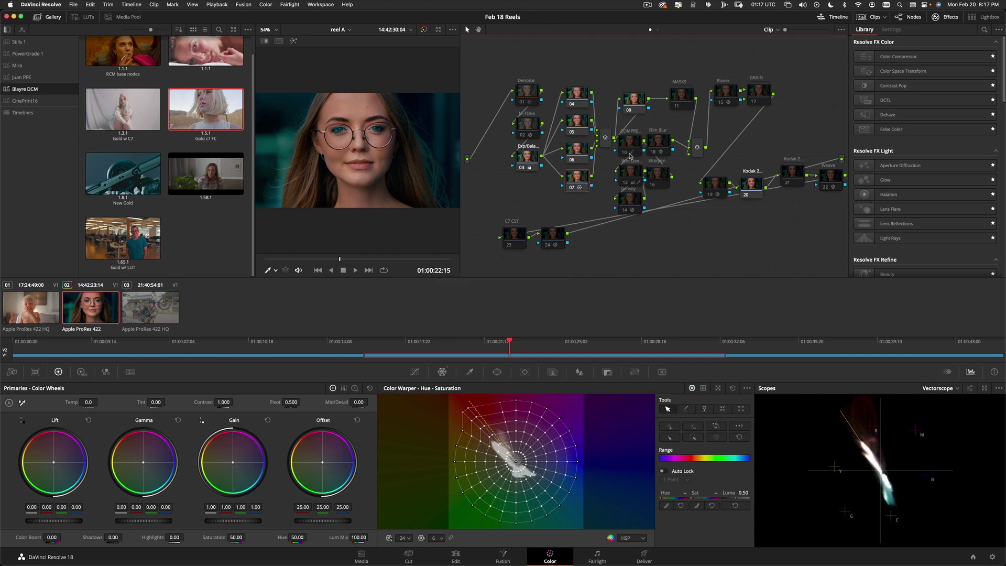
left_click(577, 124)
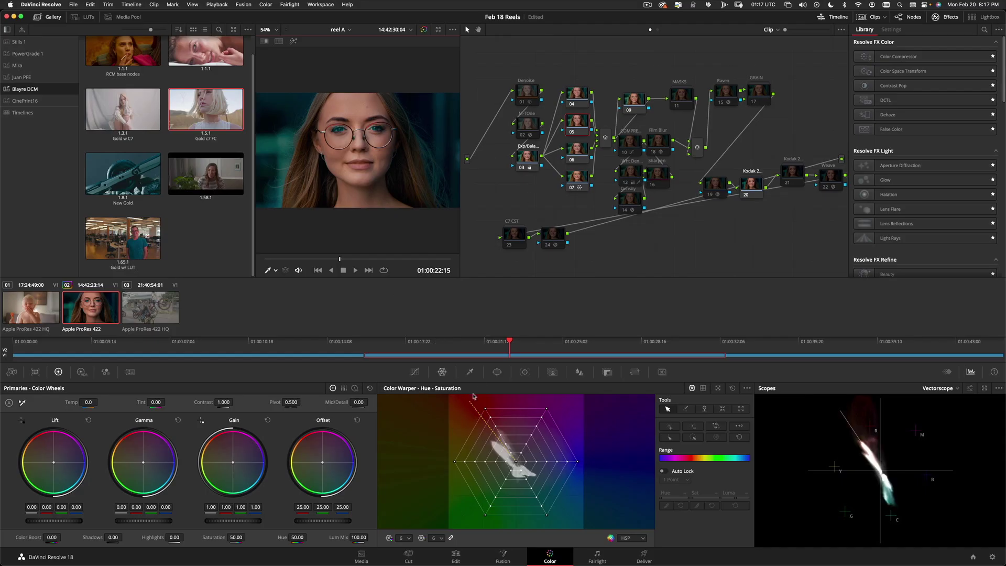
Step: Qualify node 05's skin in 3D with add and subtract strokes, Blur Radius 80.6
left_click(470, 372)
left_click(732, 389)
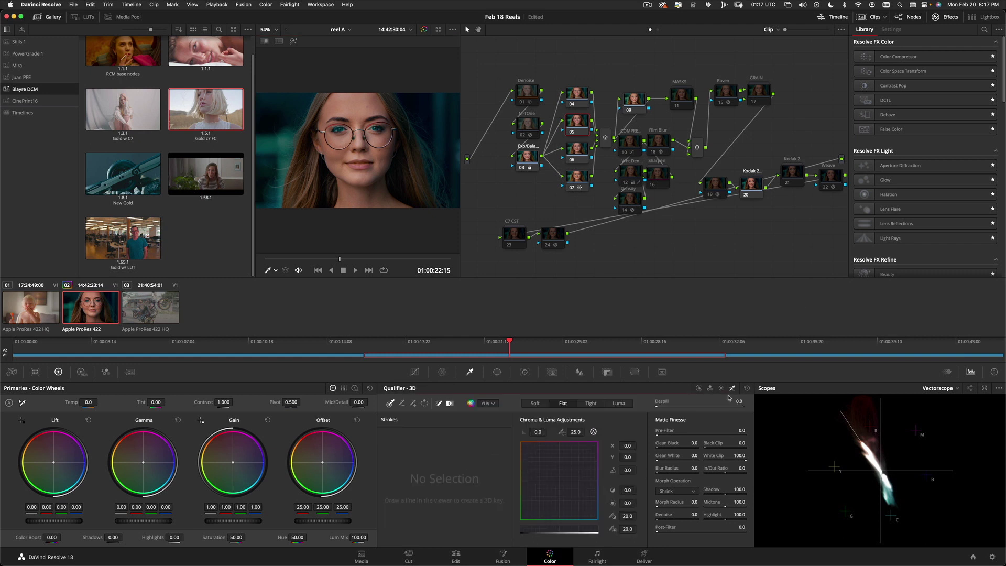
left_click_drag(328, 116, 381, 101)
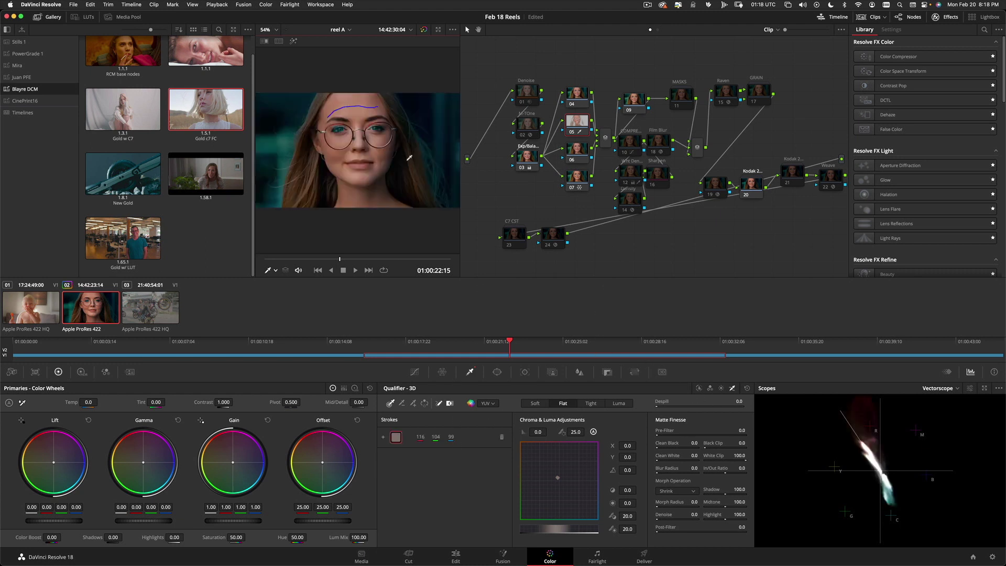
left_click(403, 403)
left_click_drag(362, 164, 378, 164)
key("shift+h")
key("shift+h")
key("shift+h")
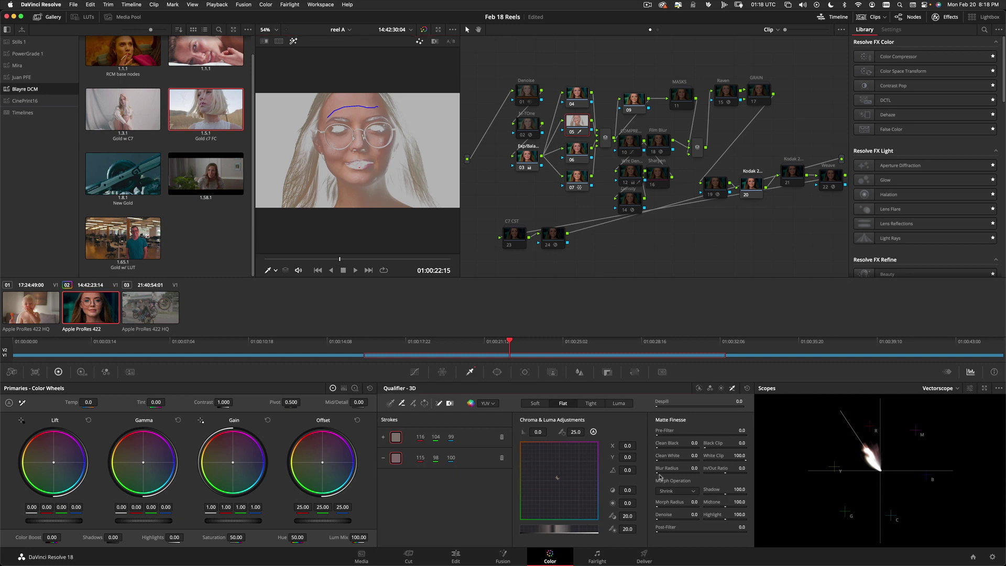
left_click_drag(684, 469, 975, 466)
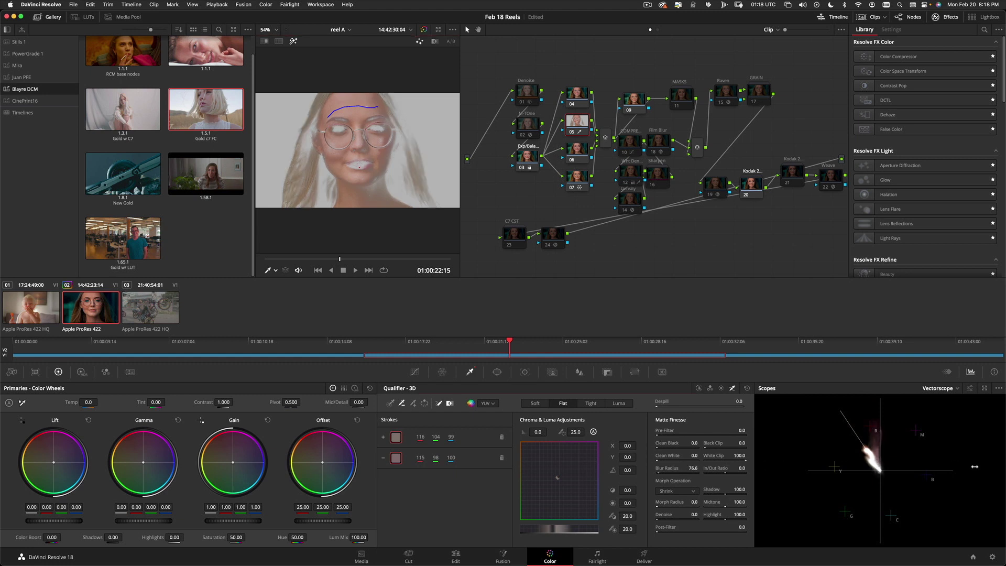
key("shift+h")
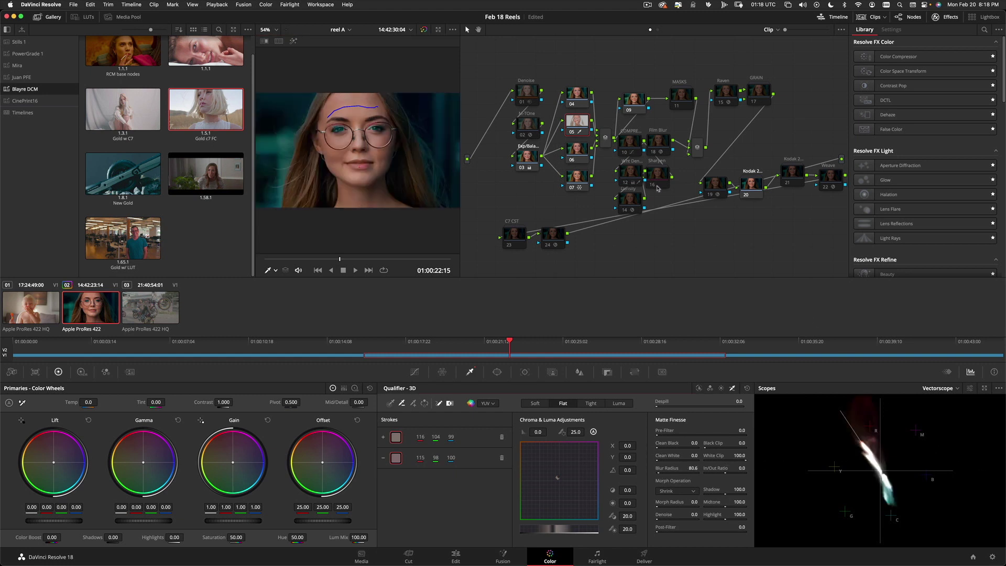
Step: Widen the viewer and zoom it to 200% on the face
left_click(458, 107)
left_click_drag(458, 107, 581, 107)
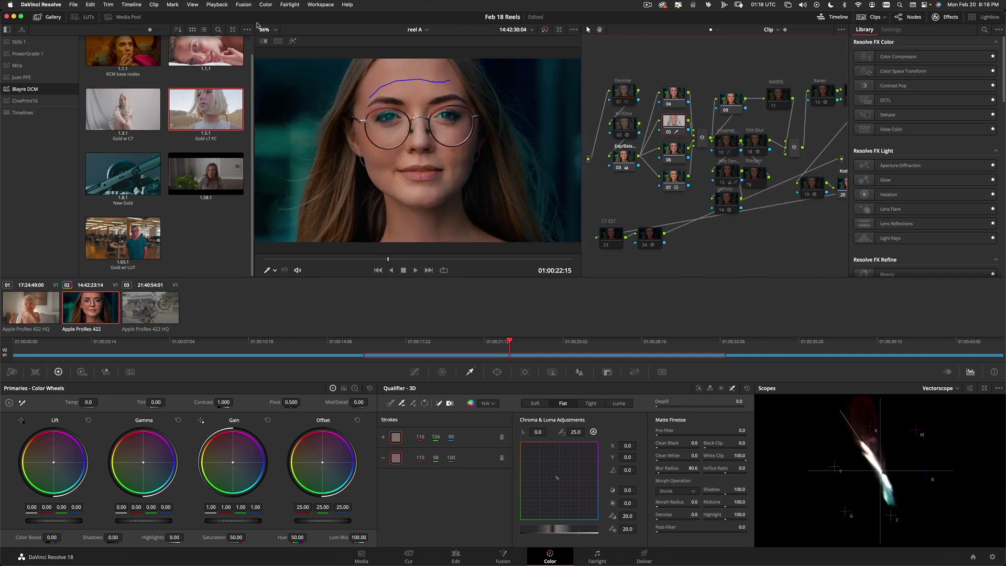
left_click(275, 30)
left_click(281, 92)
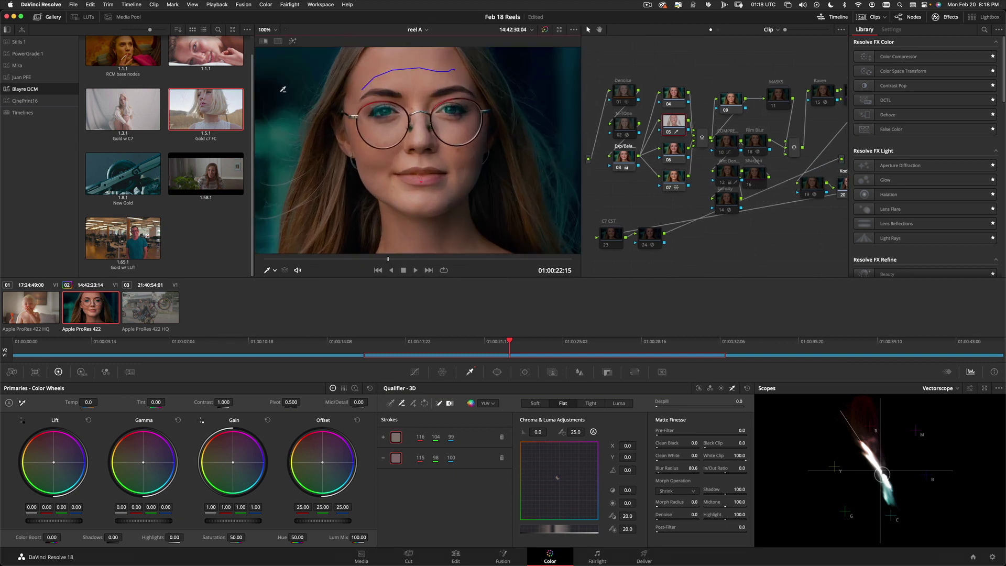
left_click(268, 30)
left_click(276, 99)
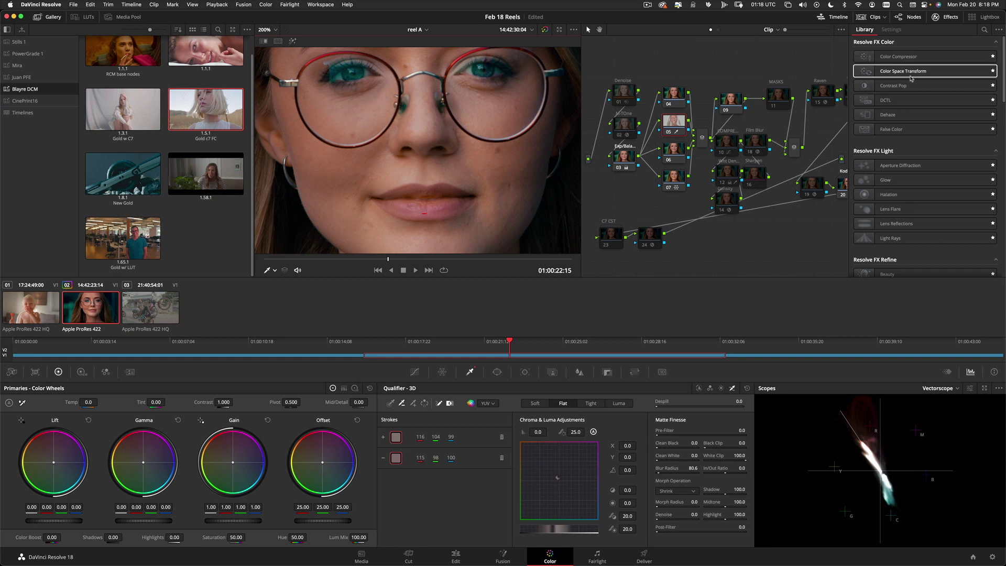
Step: Add Beauty to the node using the Filter method, Filter Radius 0.248 and Edge Threshold 0.633
scroll(922, 236, "down", 3)
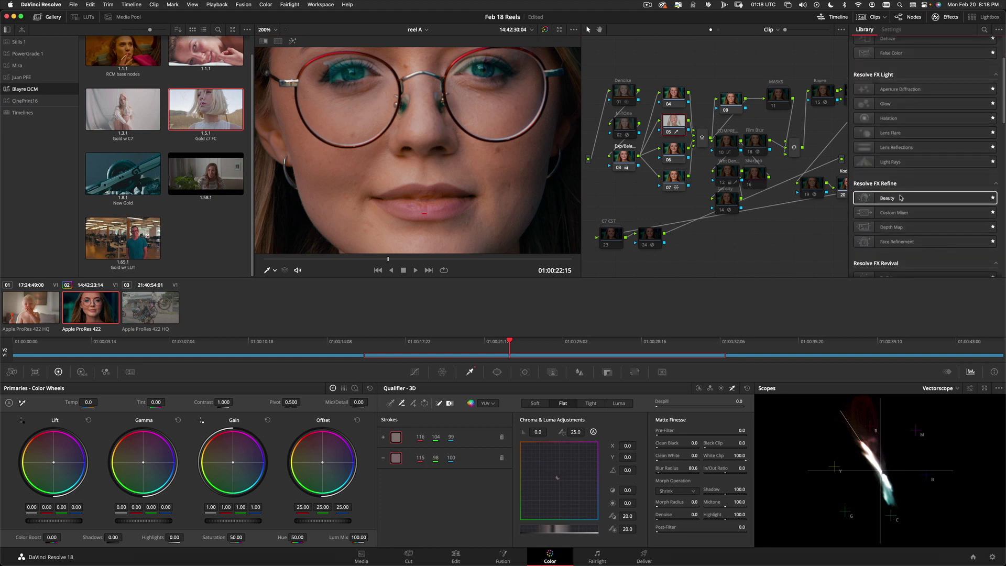
left_click_drag(886, 198, 677, 122)
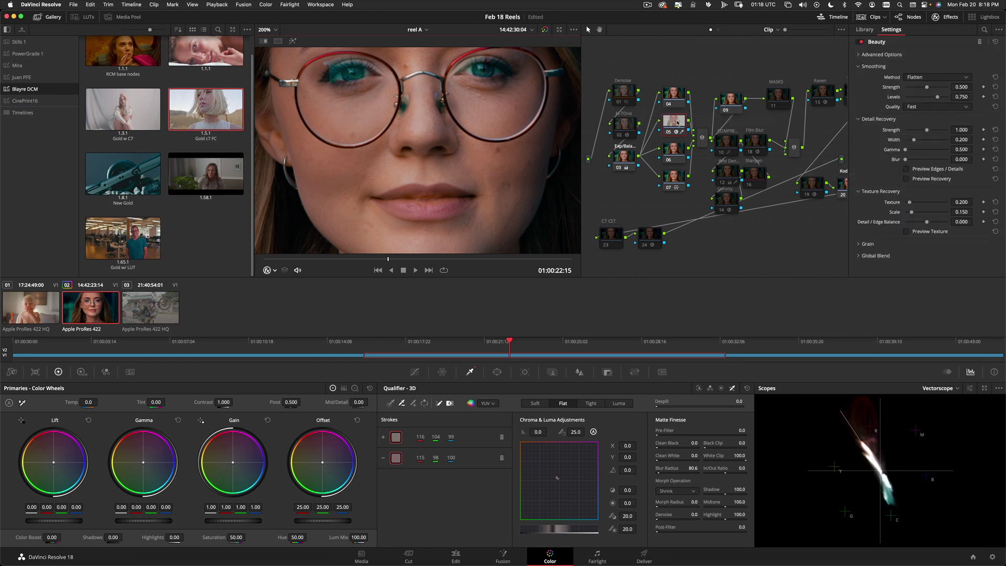
left_click(917, 77)
left_click(925, 96)
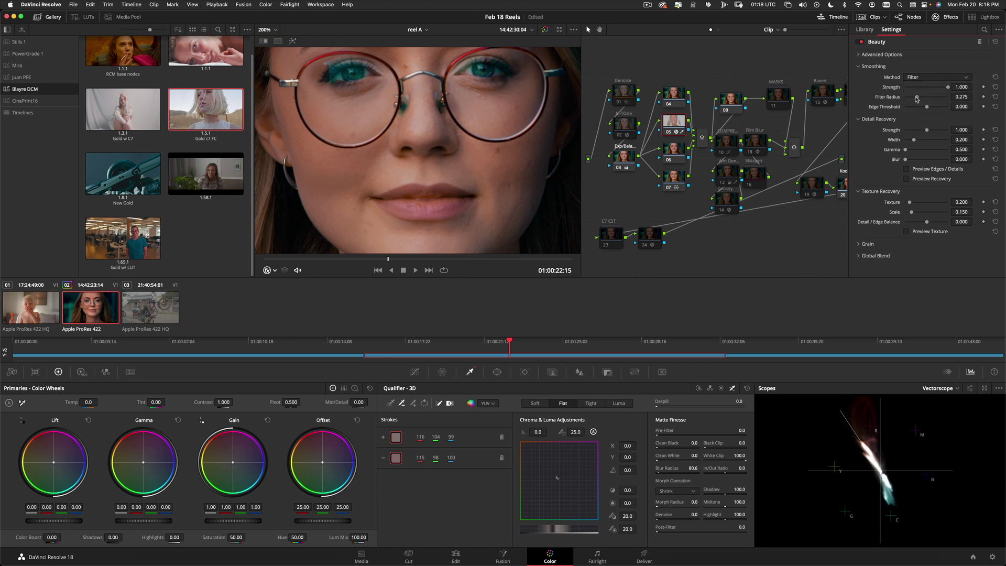
mouse_move(917, 99)
left_mouse_down()
mouse_move(941, 108)
mouse_move(896, 110)
mouse_move(922, 112)
left_mouse_up()
left_click_drag(930, 108, 950, 111)
Step: Set Beauty Detail Recovery Width to 0.133 and Gamma to 0.468 using the edge and recovery previews
left_click(909, 170)
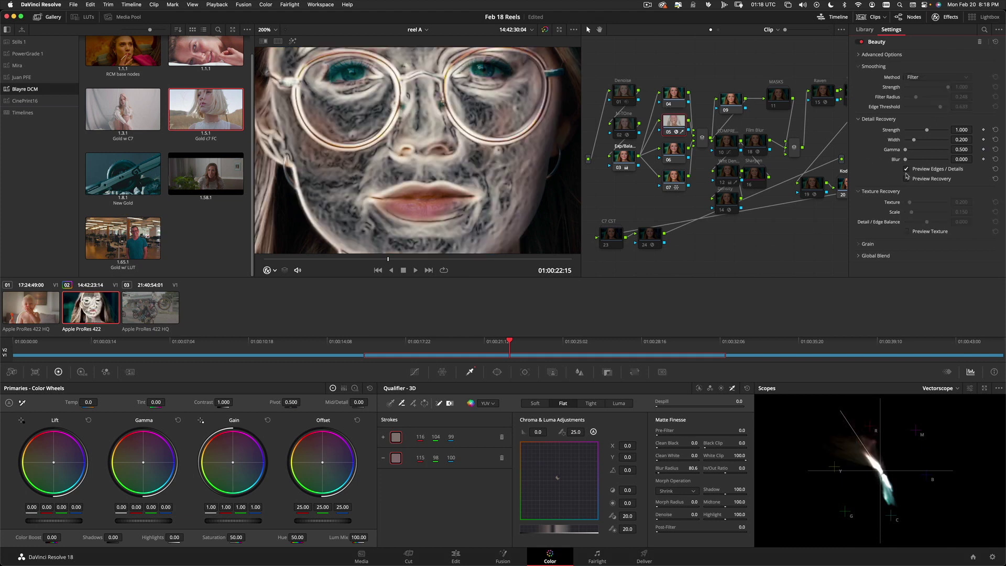
mouse_move(915, 143)
left_mouse_down()
mouse_move(943, 144)
mouse_move(932, 147)
left_mouse_up()
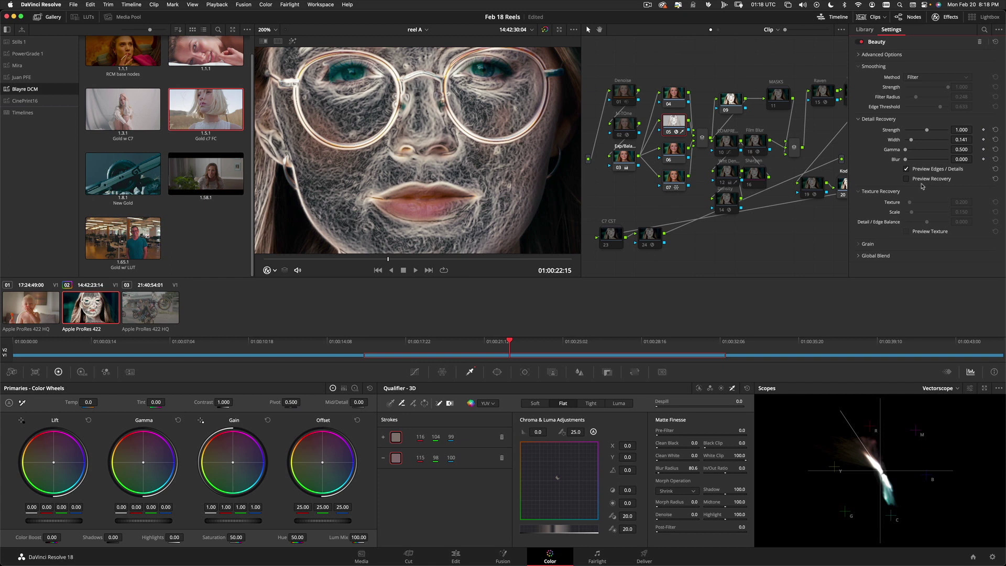
left_click(917, 180)
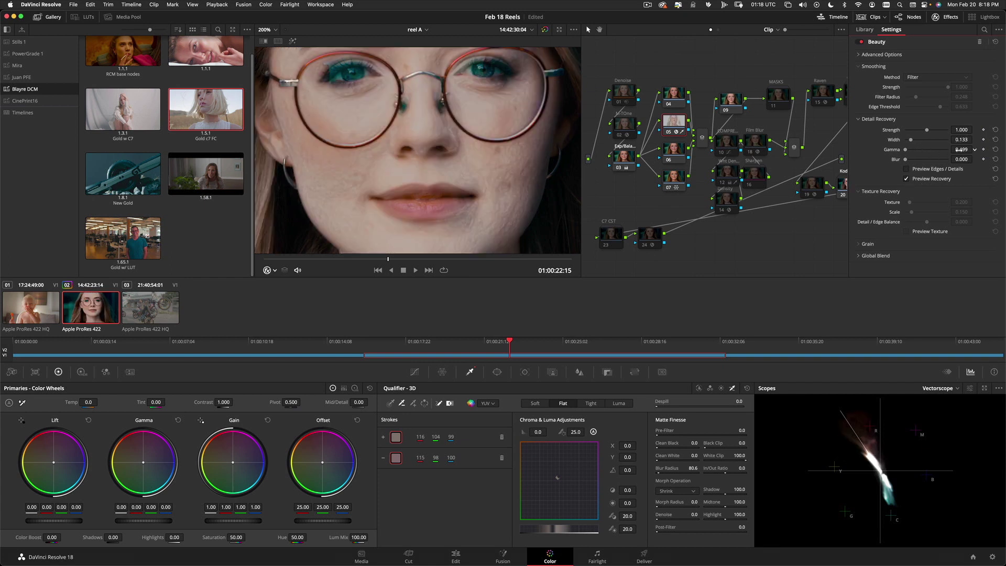
left_click_drag(947, 151, 936, 153)
Step: Set Texture Recovery to 1.083, Scale 0.165 and Balance 0.321, then play back to review
left_click(914, 179)
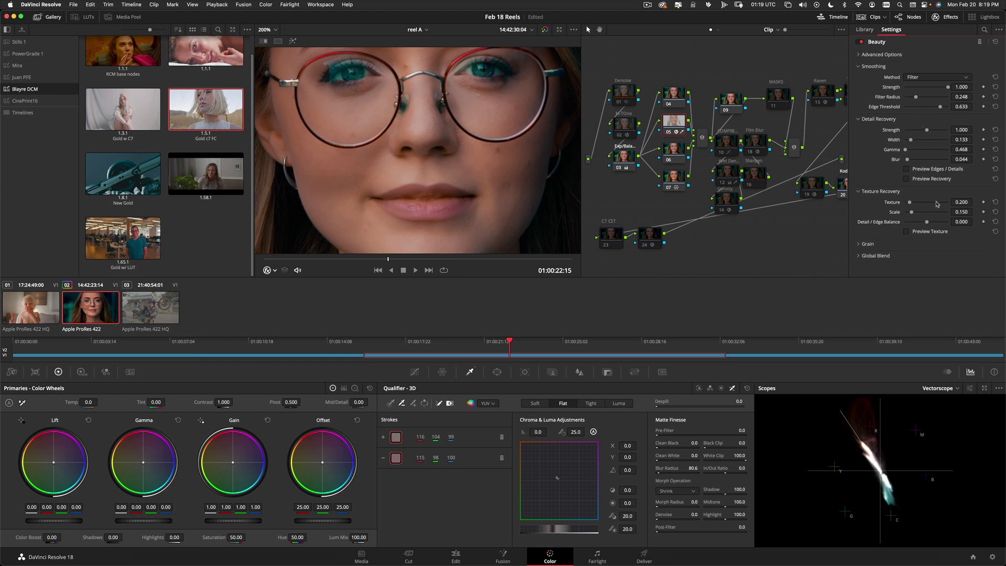
left_click_drag(913, 207, 934, 225)
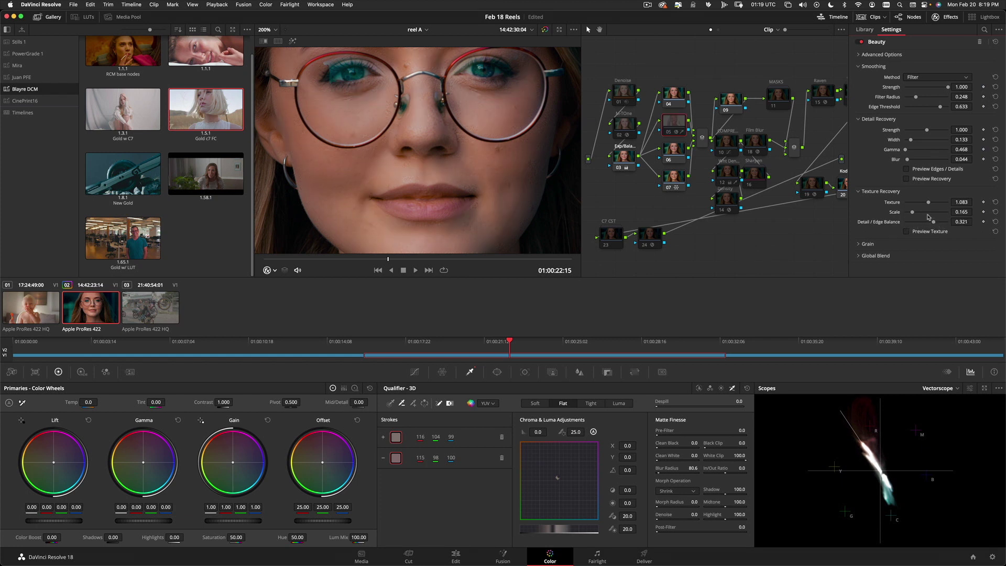
key("space")
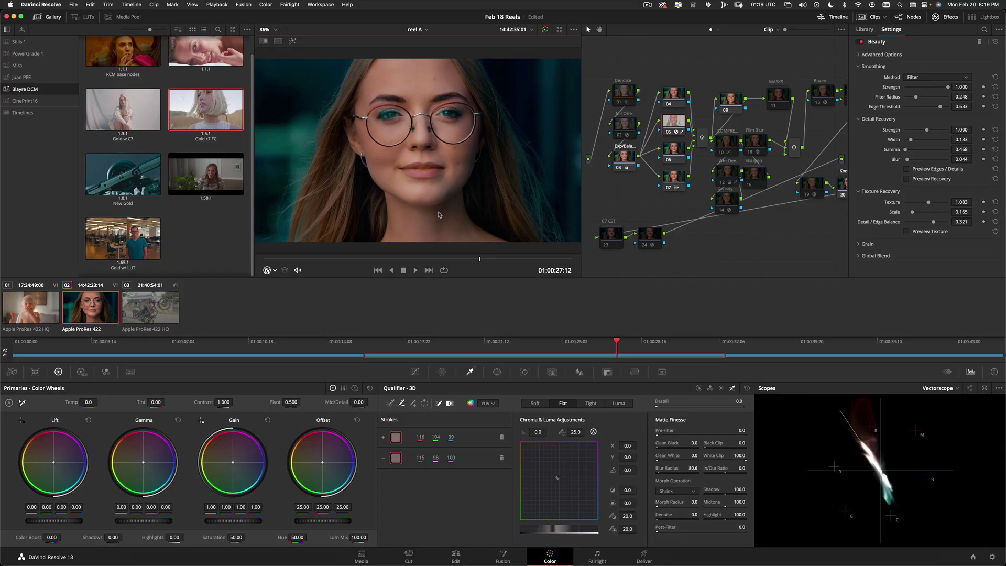
Step: Save the project and add two points to node 06's under-eye mask
key("super+s")
left_click(742, 241)
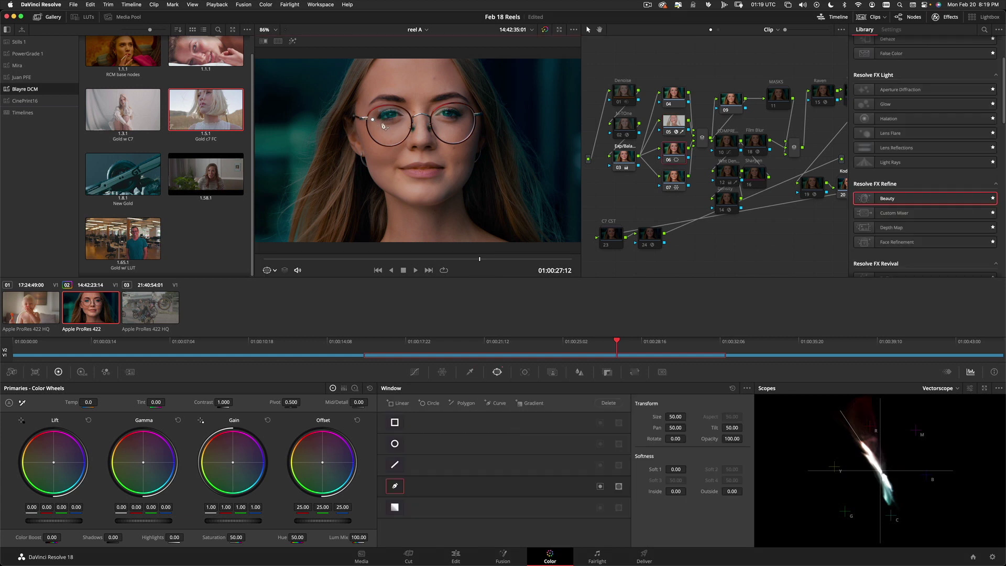
left_click(394, 123)
left_click(405, 118)
Step: Track both eye-bag masks through the clip and scrub to check the tracking
left_click(524, 372)
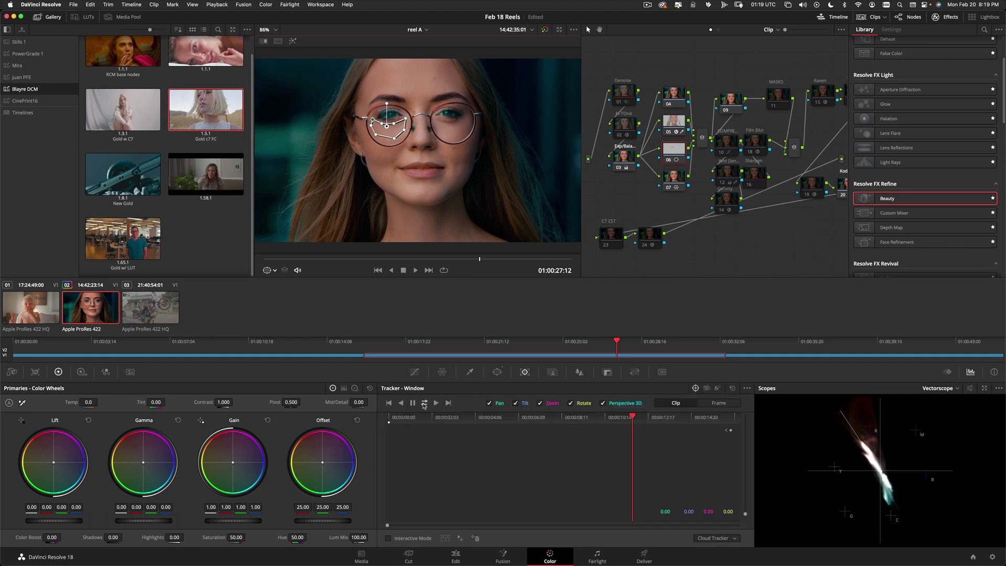
left_click(424, 403)
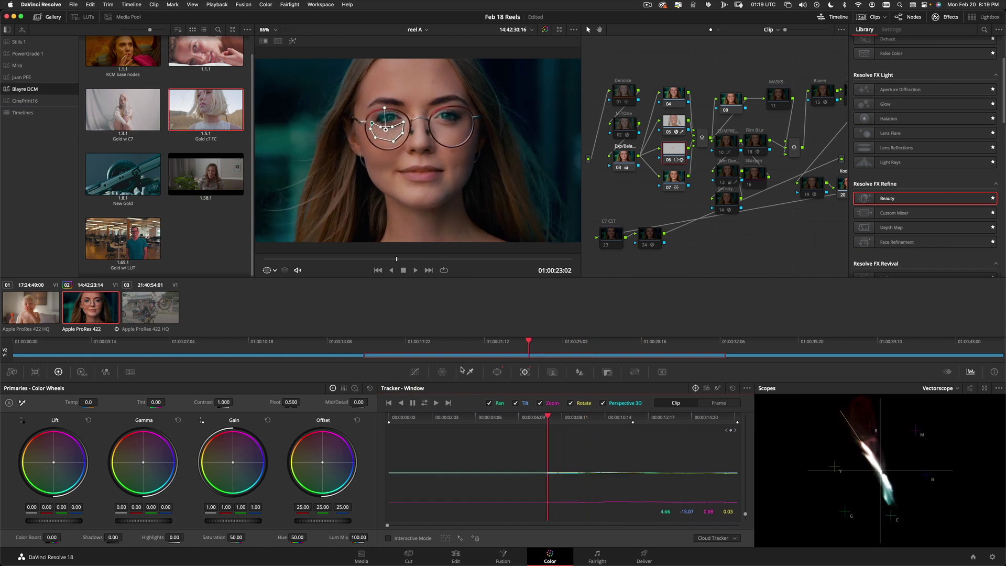
left_click(497, 372)
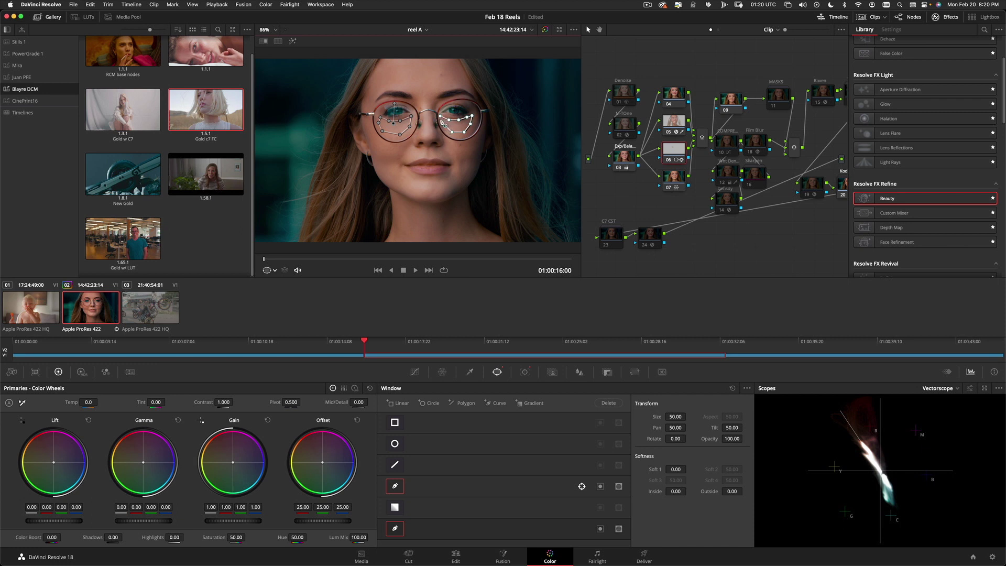
left_click(525, 372)
left_click(425, 403)
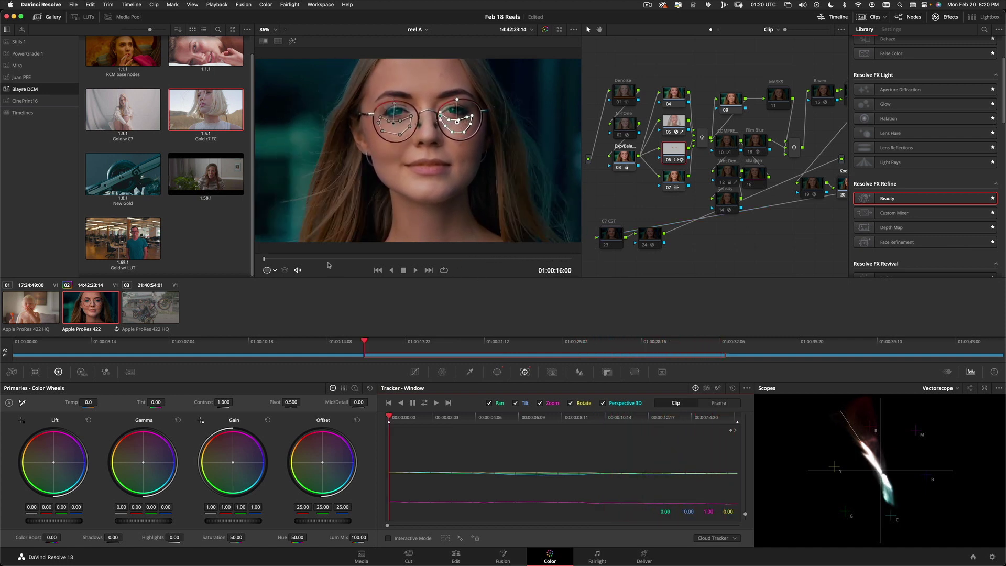
left_click_drag(329, 260, 428, 262)
Step: Feather both eye masks to softness 1.10, Inside 2.22 and Outside 2.04
left_click(497, 372)
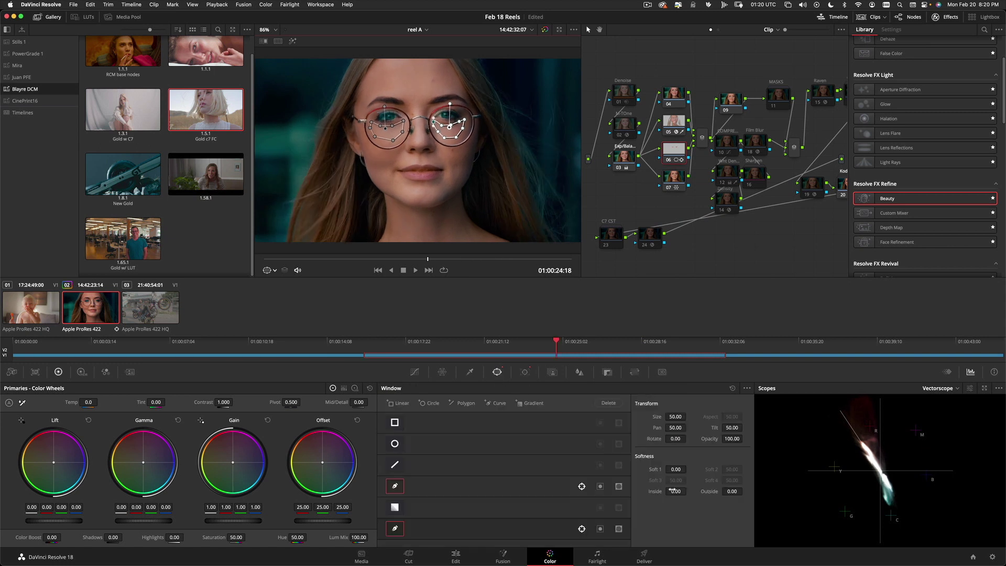
left_click_drag(672, 491, 791, 478)
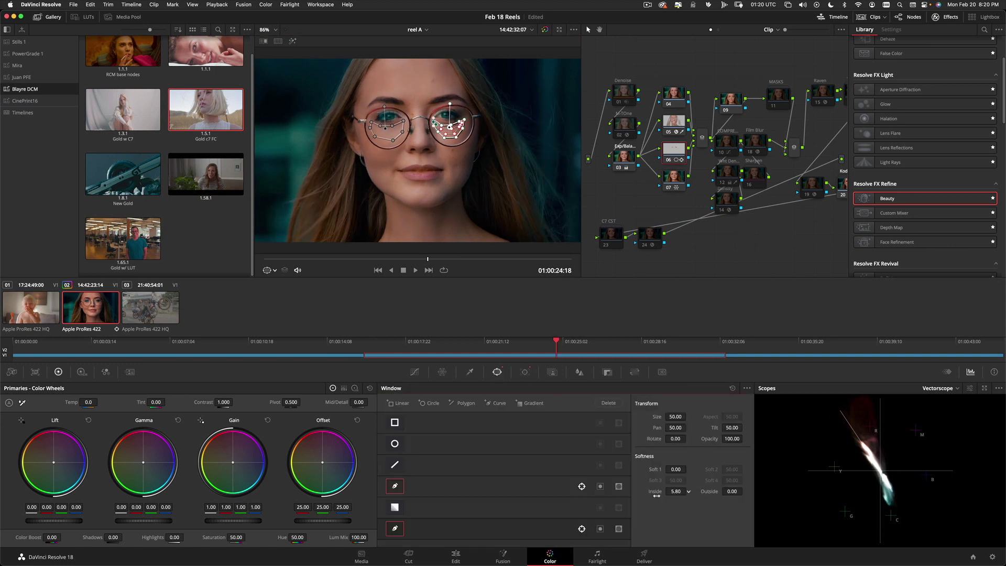
left_click_drag(619, 496, 611, 497)
left_click_drag(732, 492, 799, 486)
left_click_drag(734, 488, 728, 491)
left_click(462, 490)
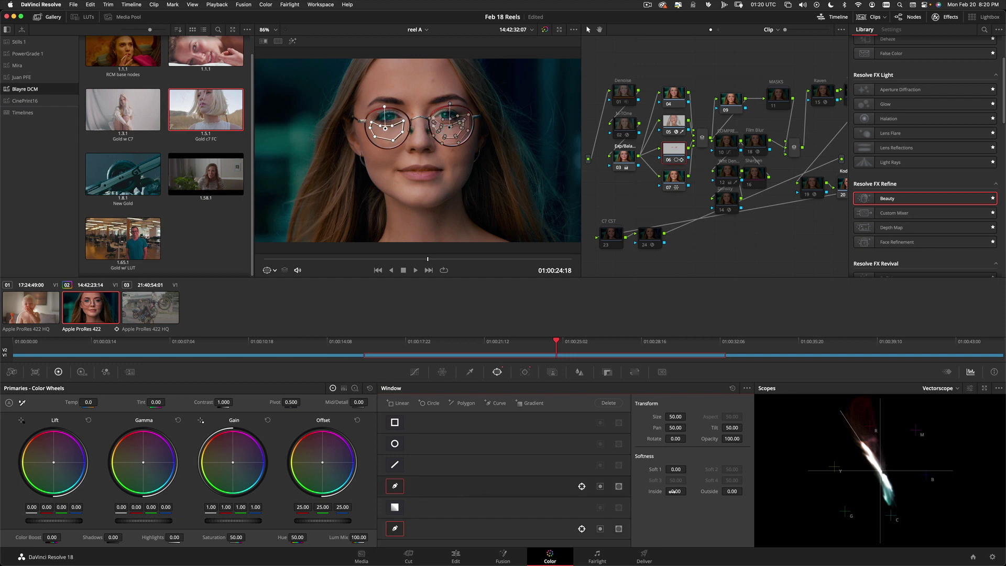
left_click_drag(666, 491, 763, 481)
Step: Add a DCTL effect to node 06 set to Master Tone
scroll(930, 115, "up", 3)
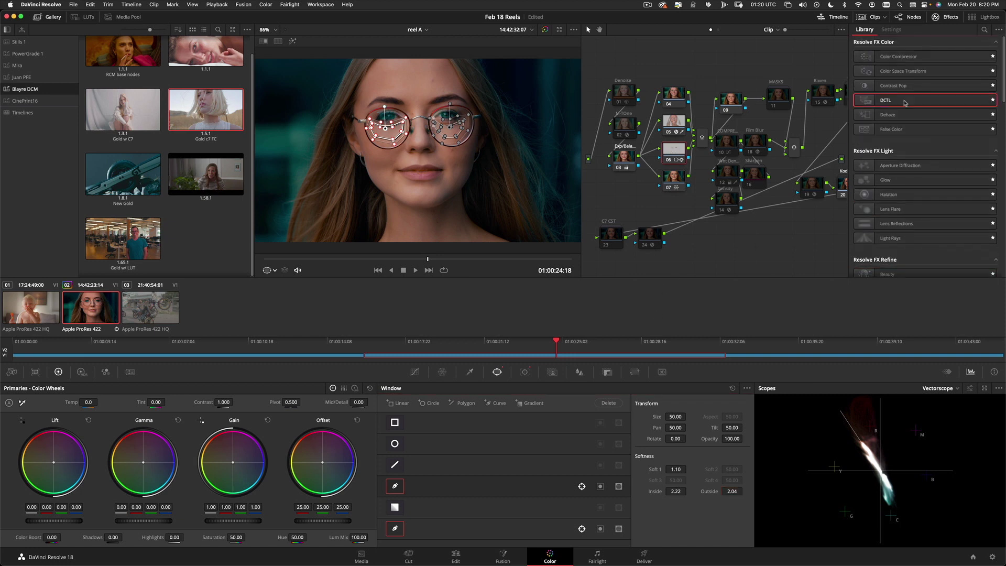
left_click_drag(927, 100, 682, 155)
left_click(935, 54)
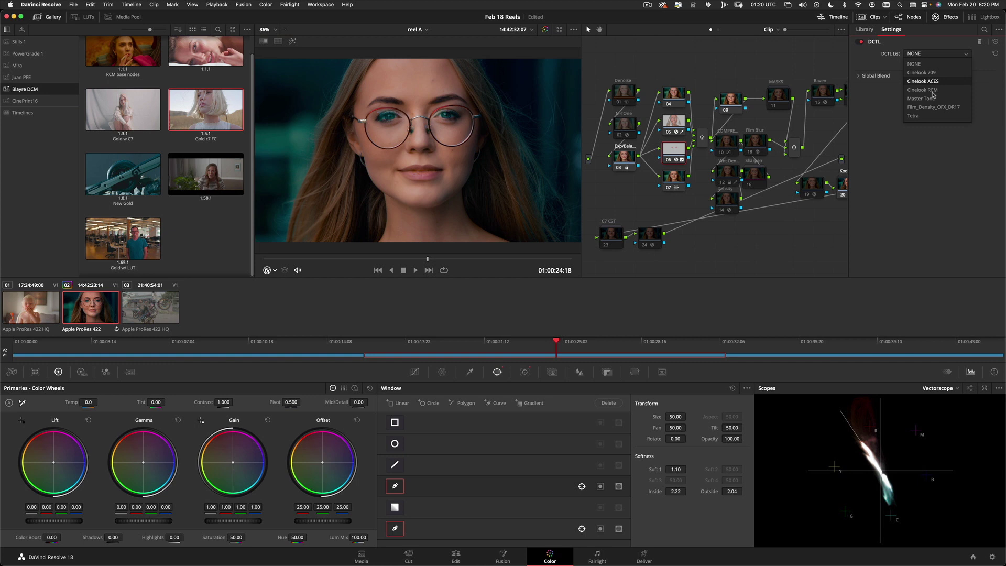
left_click(927, 99)
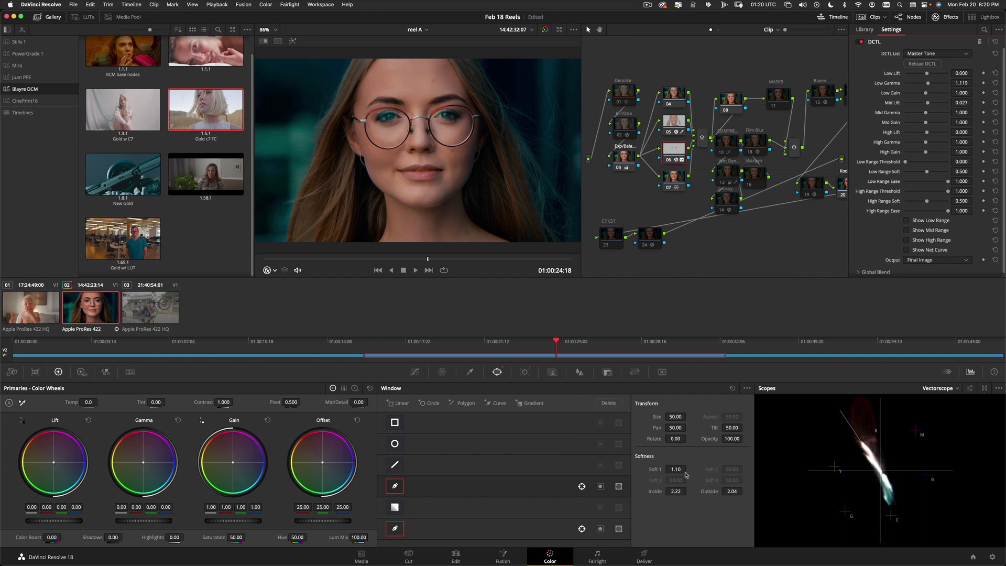
Step: Raise the eye window's Soft 1 to 3.12 and Outside to 7.14, save, and scrub to review
left_click_drag(686, 473, 685, 469)
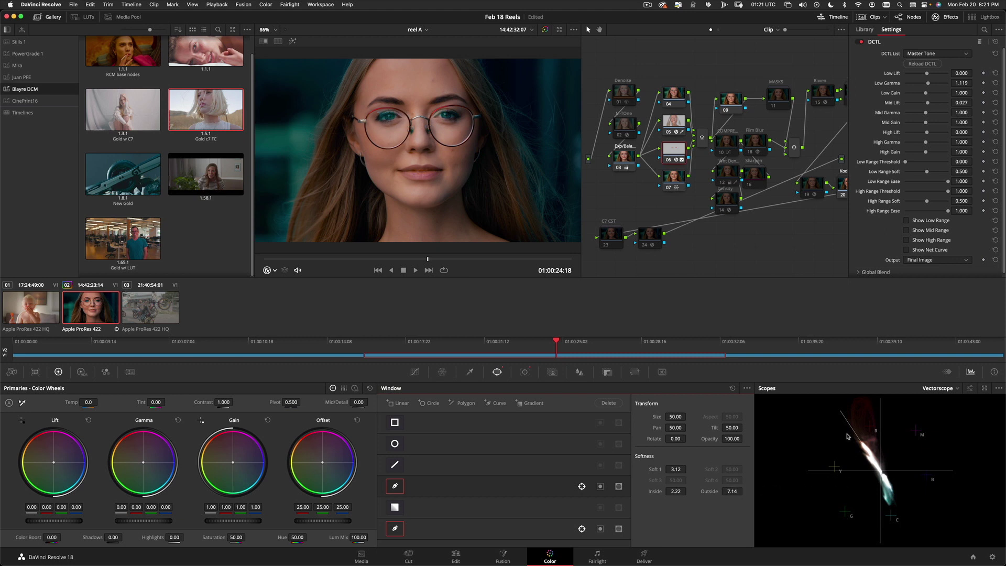
key("super+s")
left_click_drag(303, 261, 411, 268)
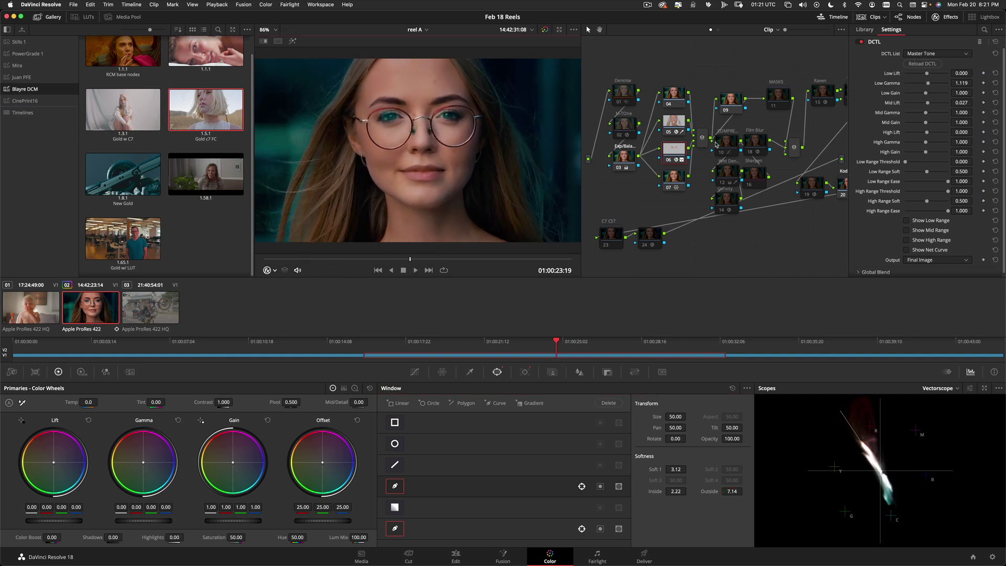
Step: On node 04, fit an oval window around the glasses and track it through the clip
left_click(674, 101)
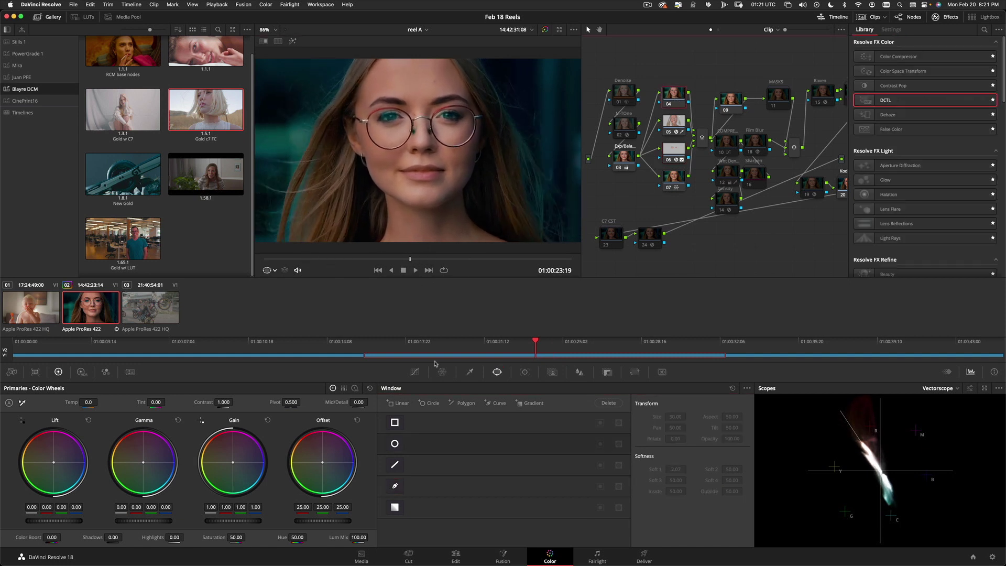
left_click(396, 445)
left_click_drag(414, 177, 420, 150)
left_click_drag(486, 121, 501, 118)
left_click_drag(508, 171, 493, 165)
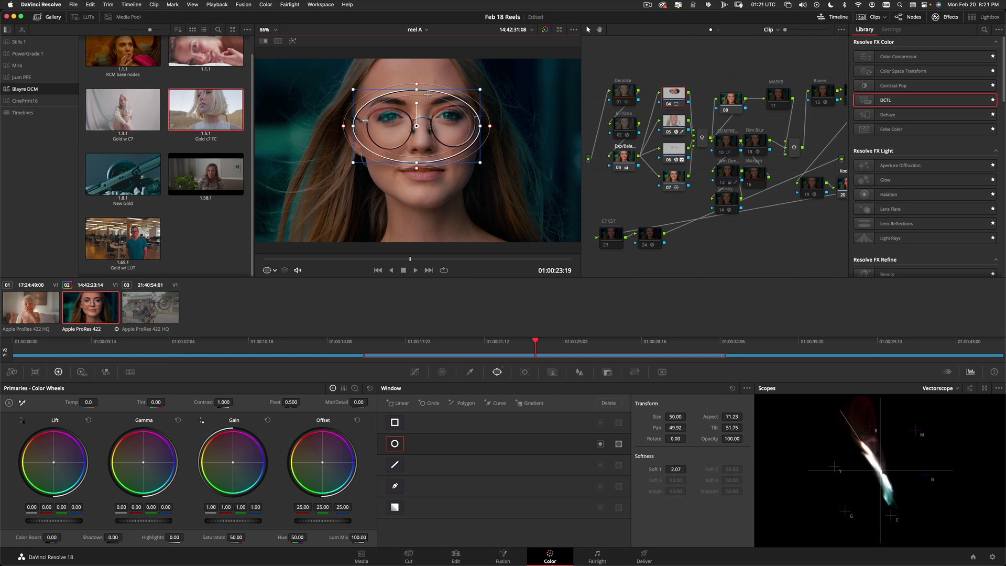
left_click(525, 372)
left_click(425, 402)
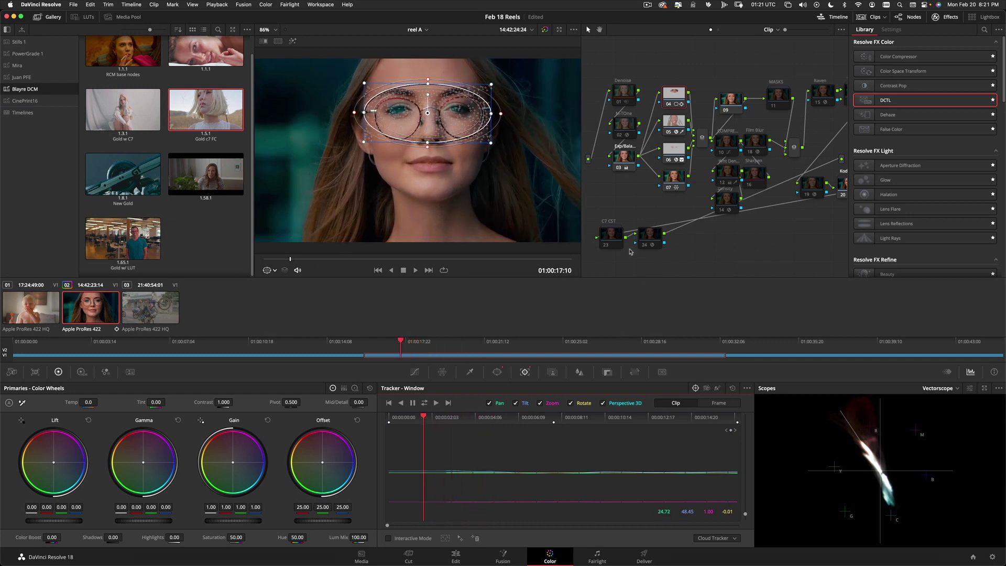
Step: Apply Mist blur inside the window with Radius 0.43 and Mix 70
left_click(576, 372)
left_click(732, 389)
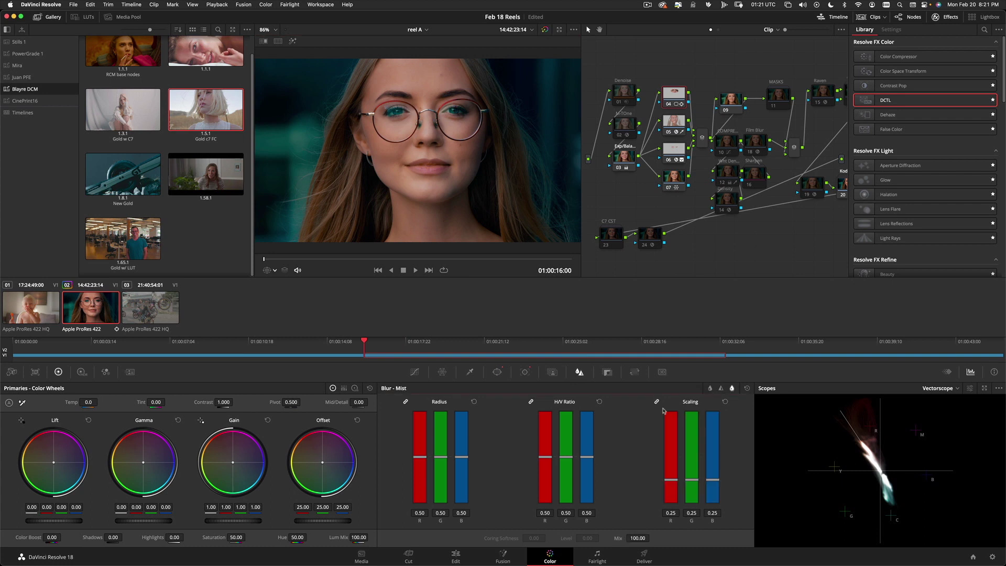
double_click(637, 539)
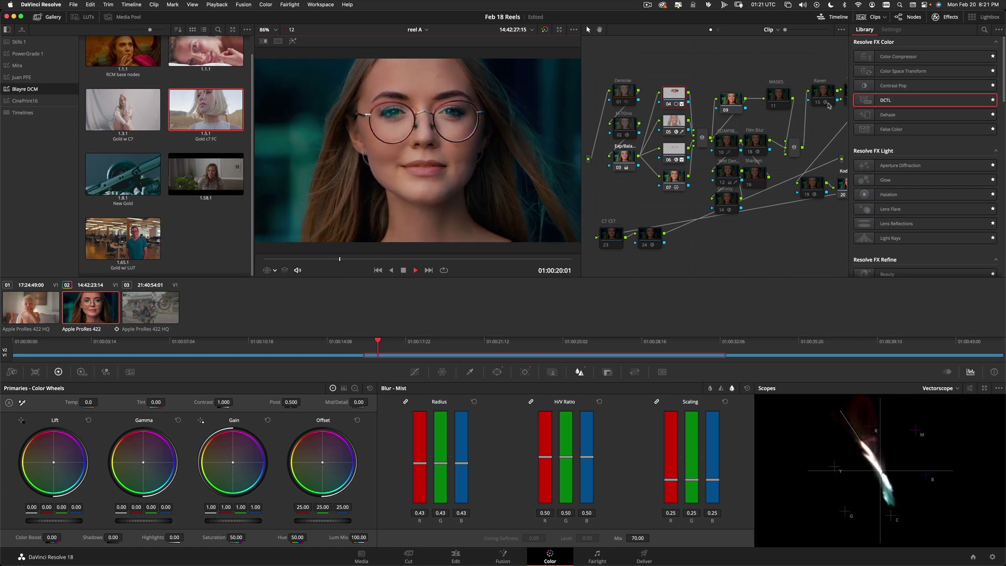
Step: Decompose the MASKS compound node, then move the VIG 1 oval up over the face and narrow it
right_click(779, 96)
left_click(826, 120)
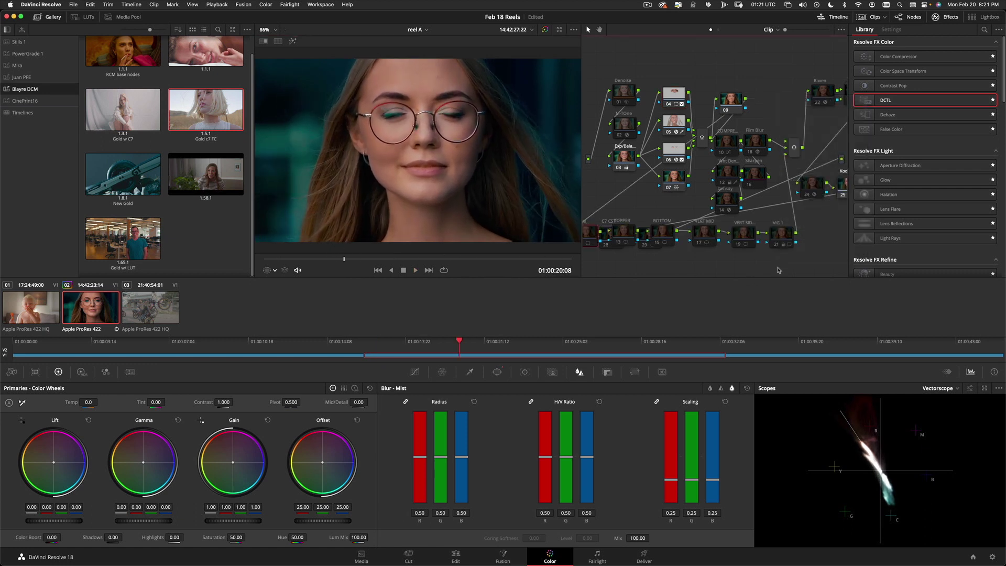
left_click(782, 234)
left_click(496, 372)
left_click_drag(439, 165, 445, 147)
left_click_drag(567, 134, 548, 135)
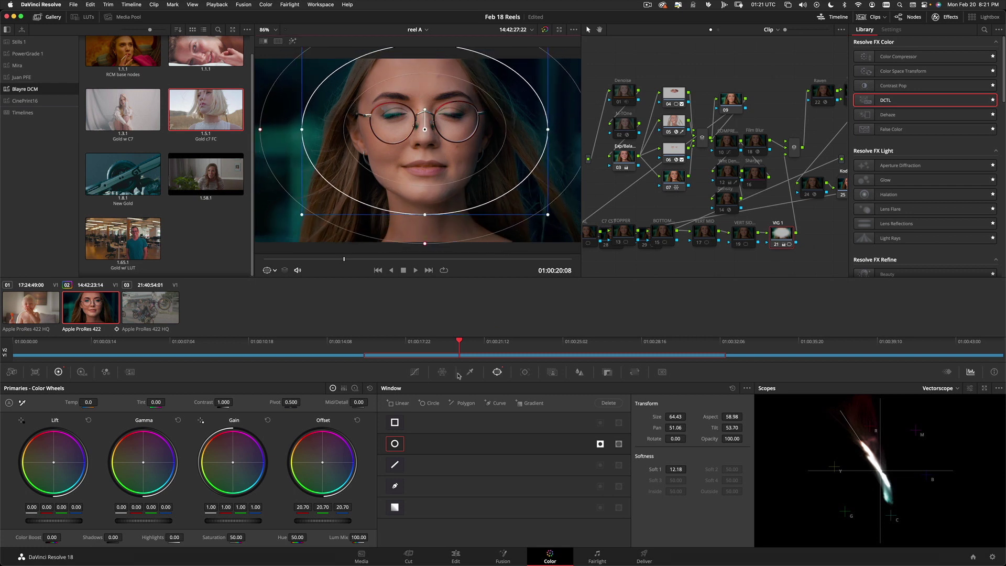
Step: Inspect the curves of nodes 24, 16 Sharpen, 12, 10 and 14 Density, then view full screen
left_click(414, 371)
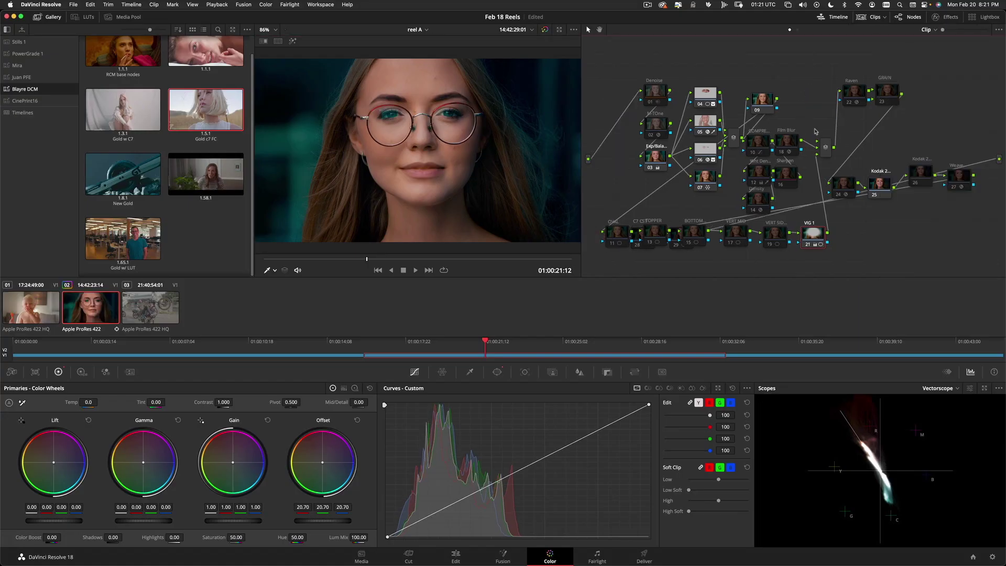
left_click(900, 100)
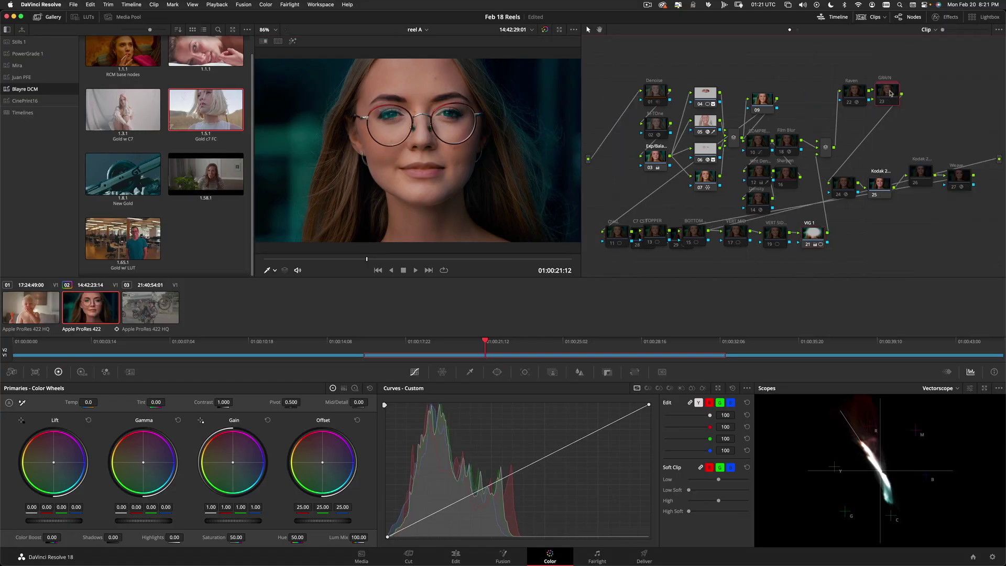
left_click(843, 182)
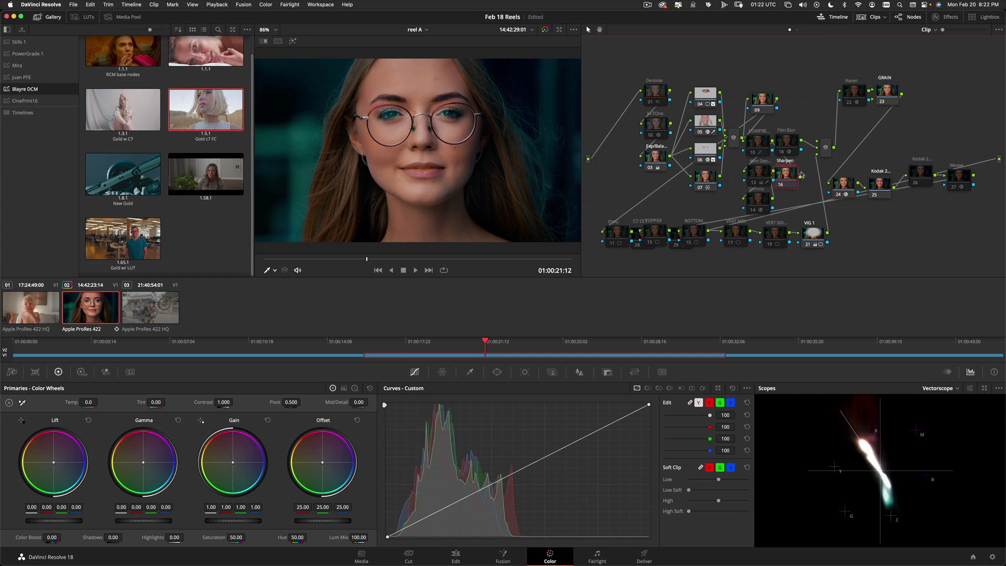
left_click(780, 178)
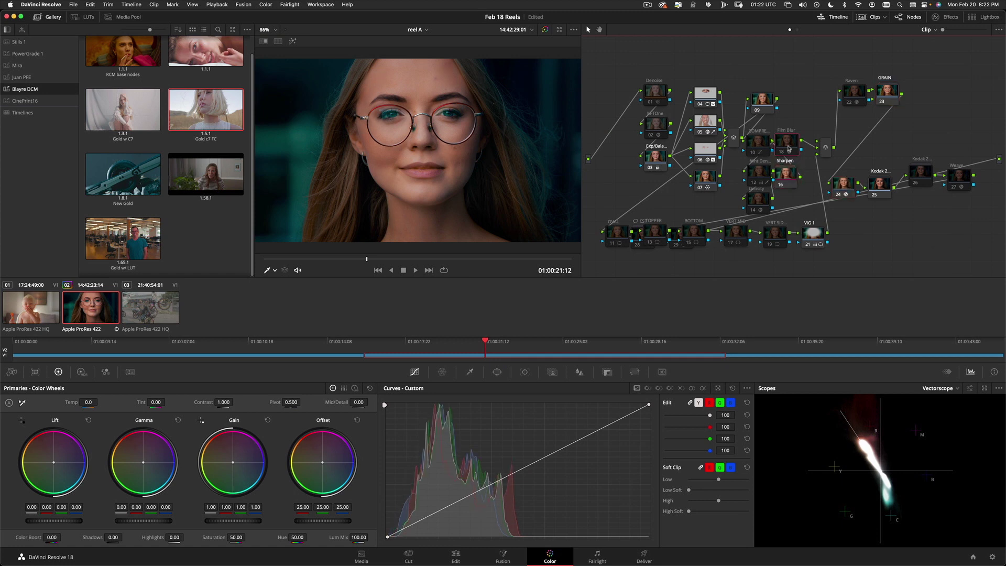
left_click(757, 170)
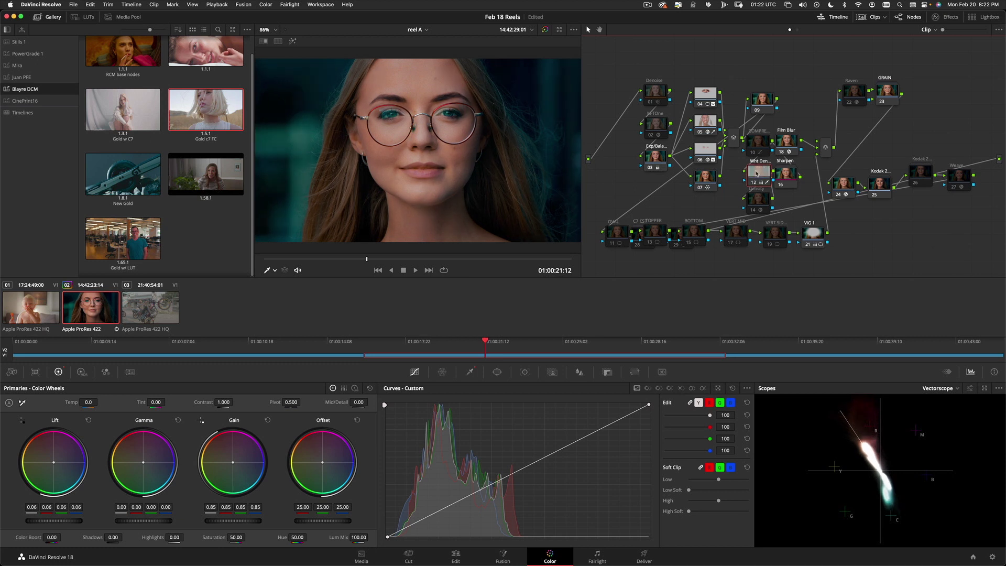
left_click(760, 155)
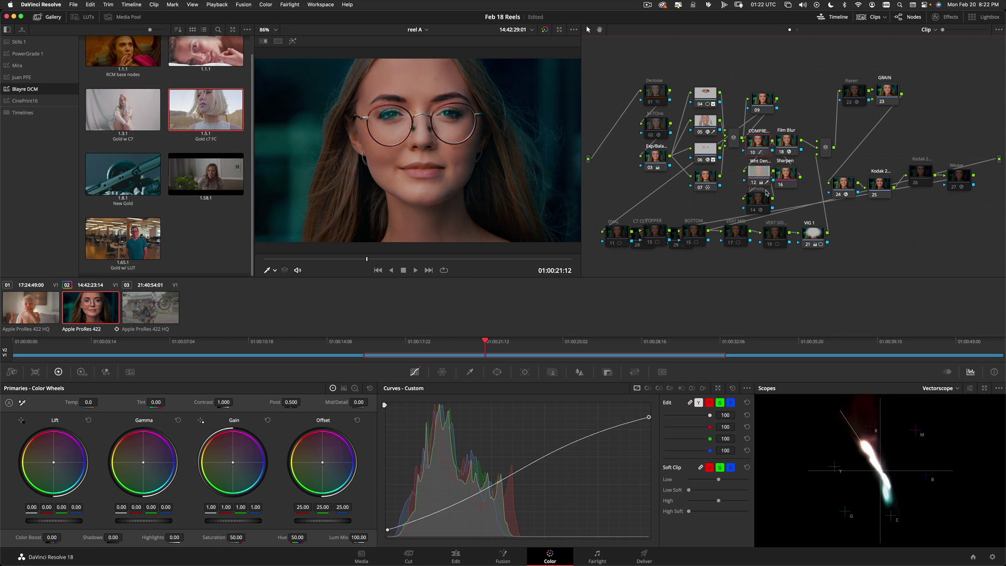
left_click(758, 205)
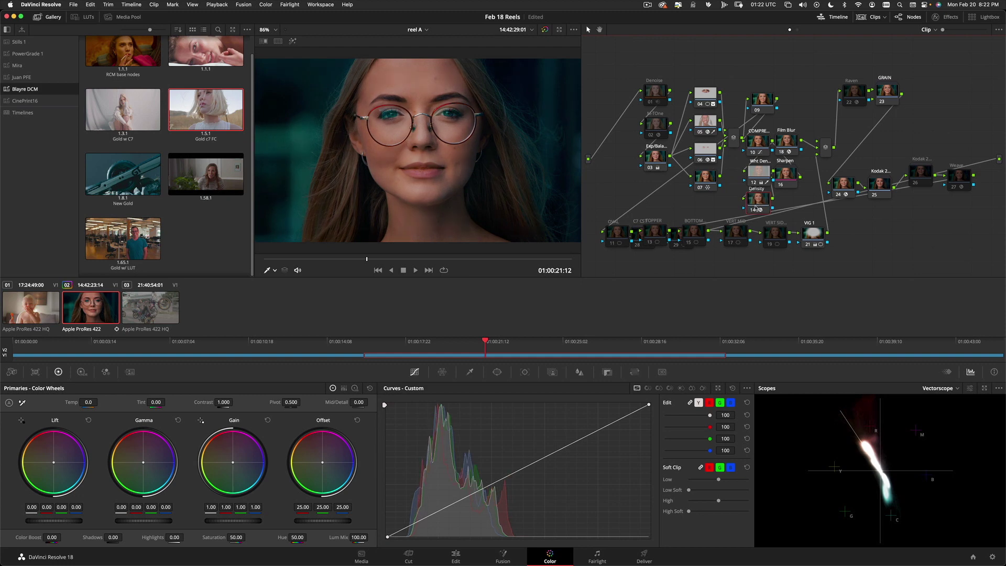
key("super+f")
key("super+f")
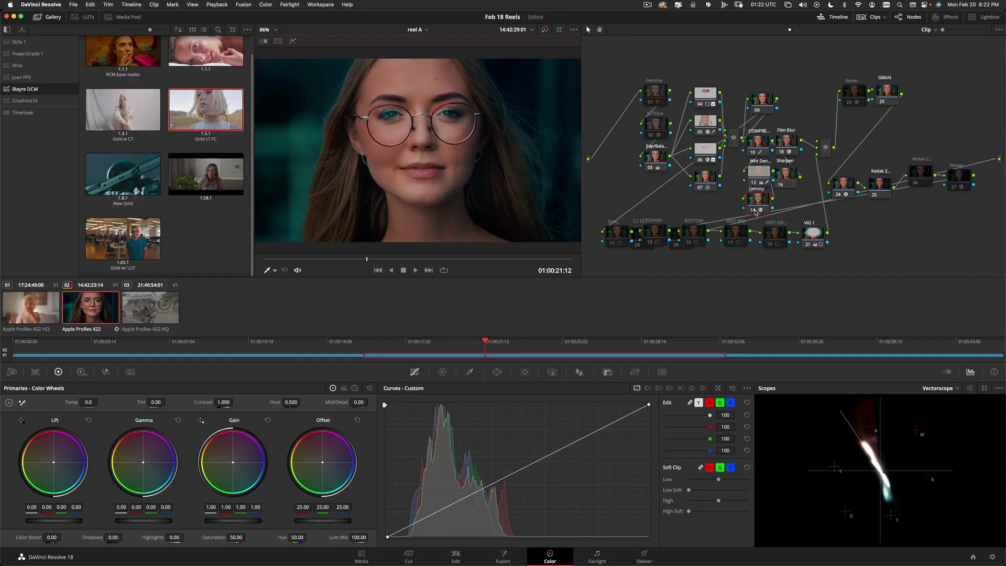